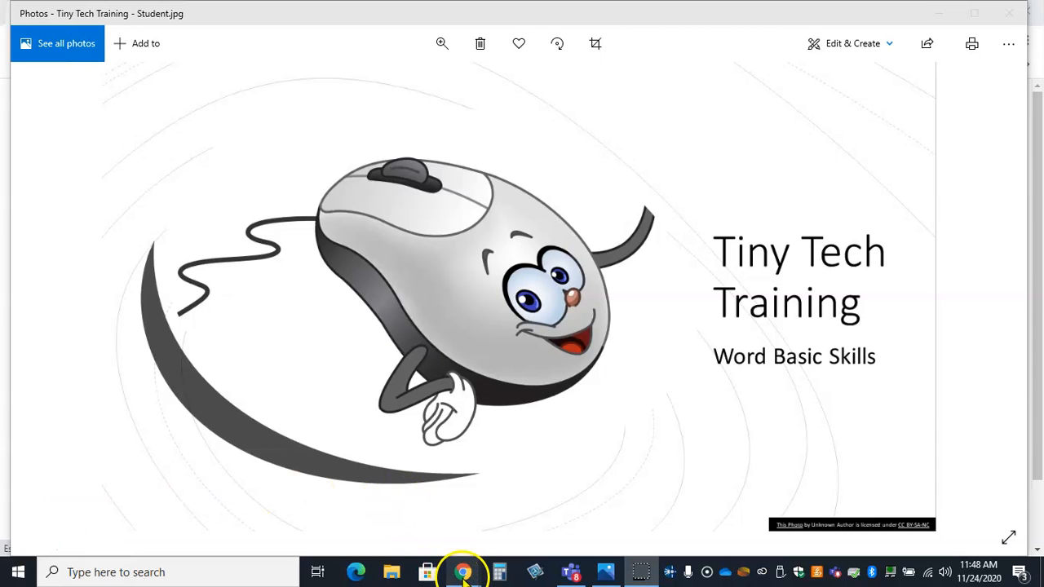
Step: Switch to the new-tab Chrome window and open the bookmarked Haymarket ES school website
mouse_move(463, 575)
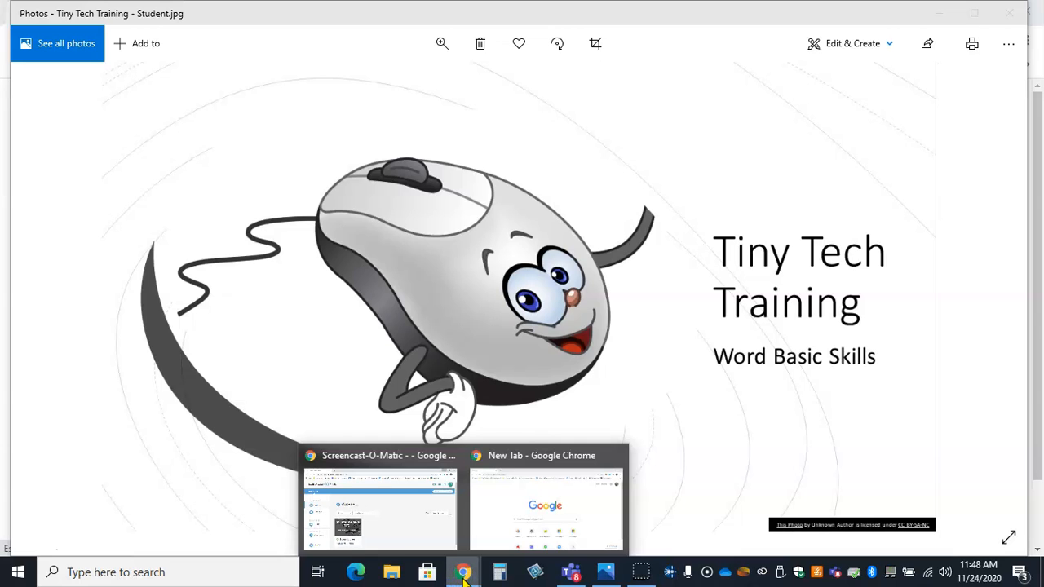
click(503, 530)
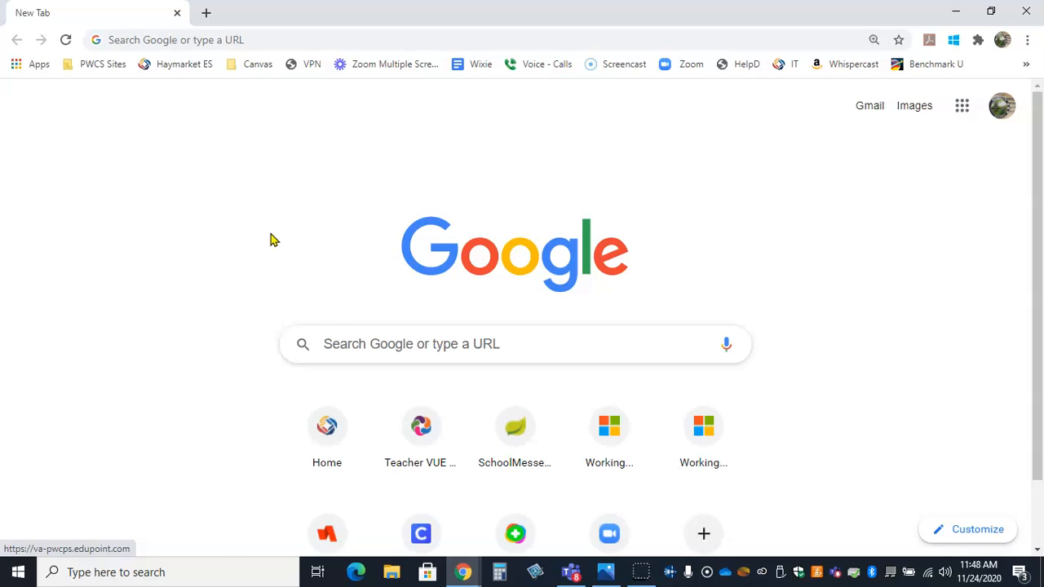
click(181, 65)
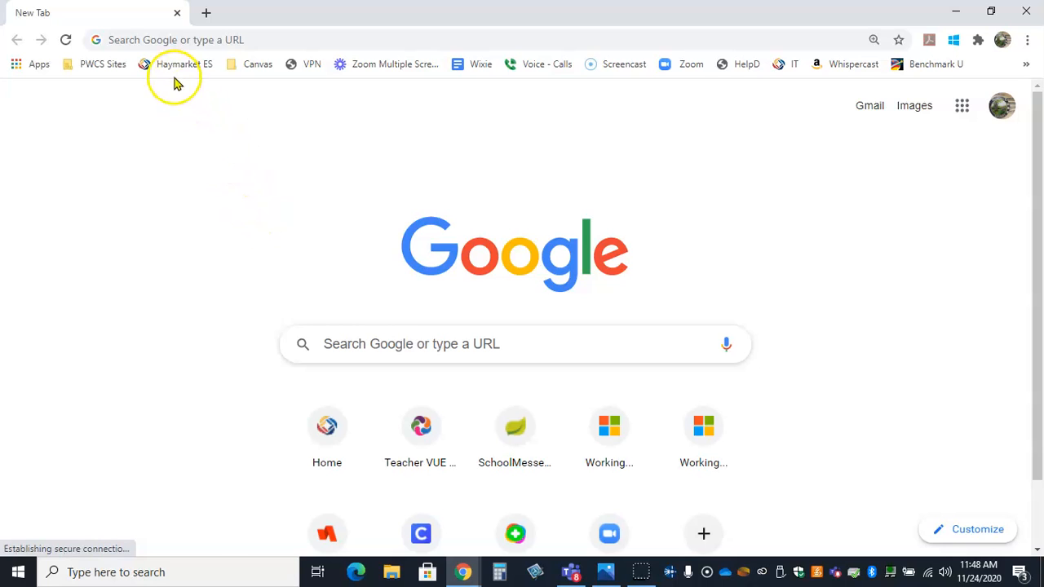
click(96, 65)
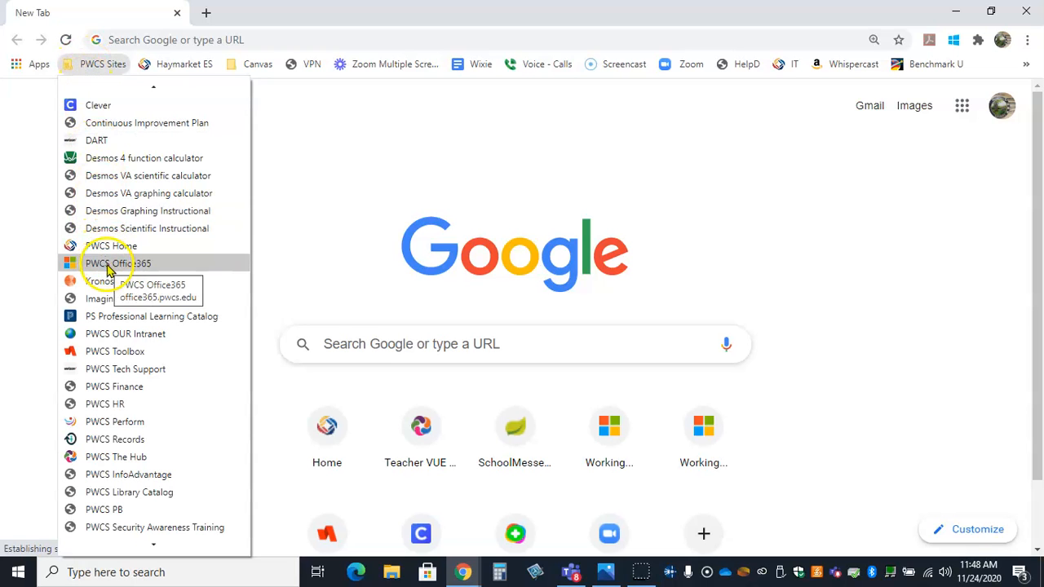
click(168, 65)
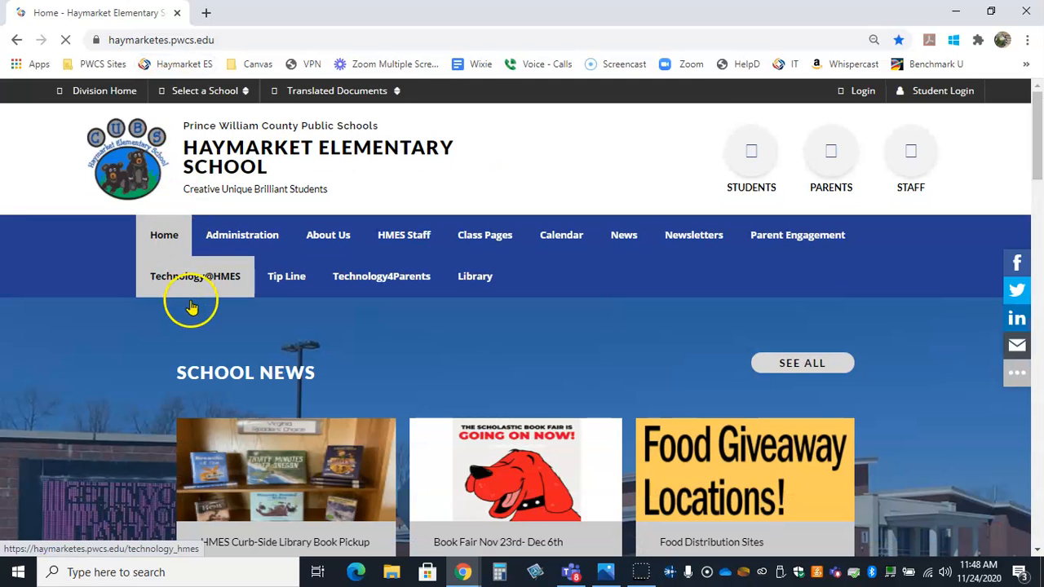
Step: Open Office 365 from the Student Resources section of the school's Technology@HMES page
click(191, 281)
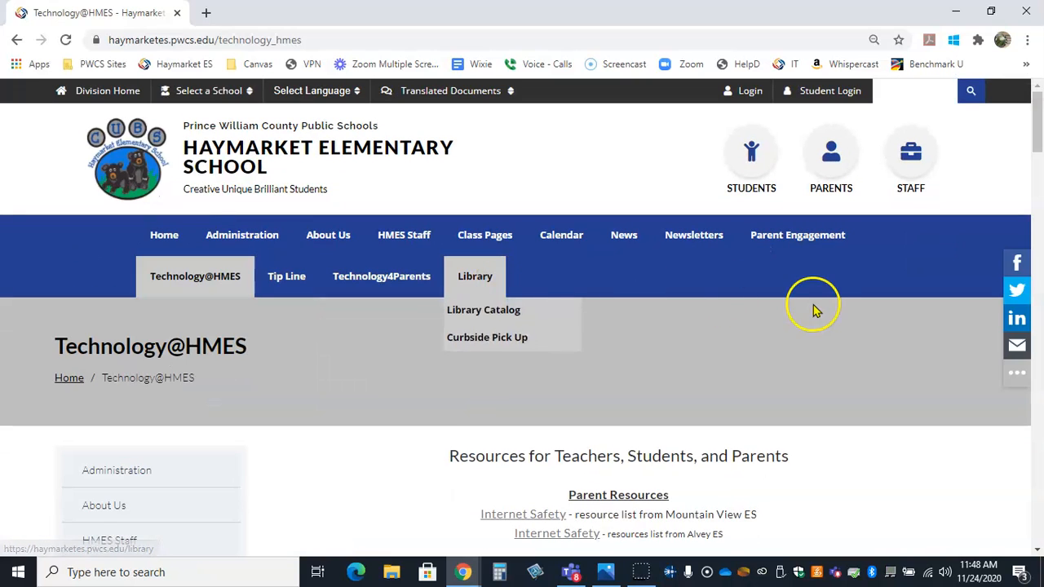
drag(1034, 91, 1039, 169)
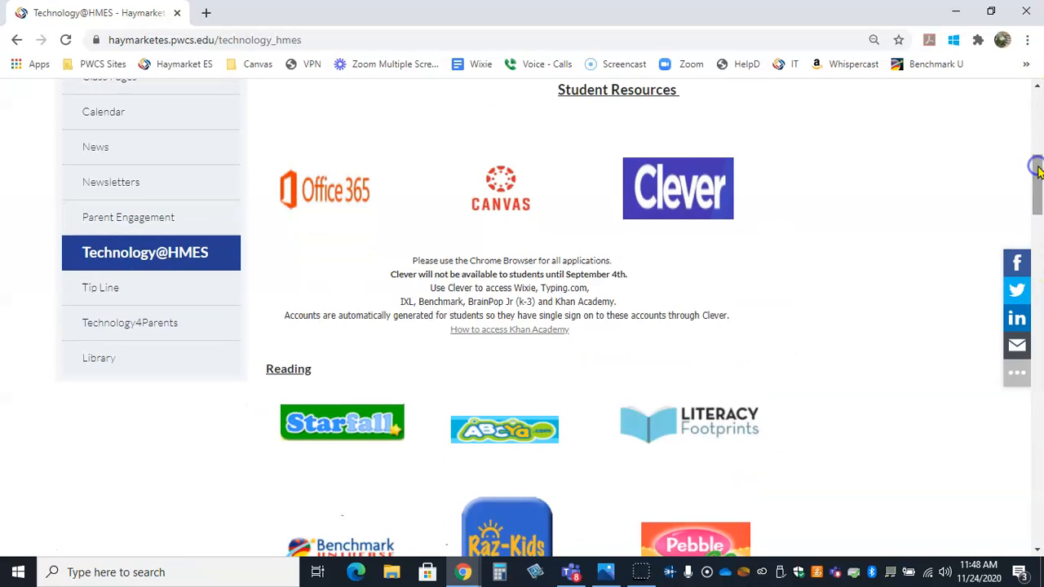
click(318, 204)
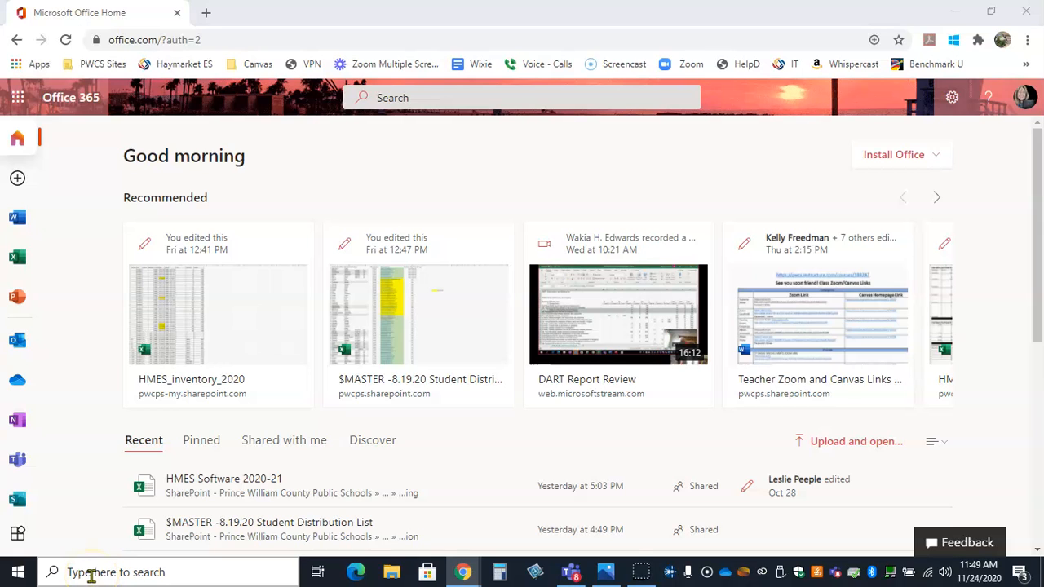
Step: Search Windows for "word" and launch the Word desktop app
click(91, 575)
text(word)
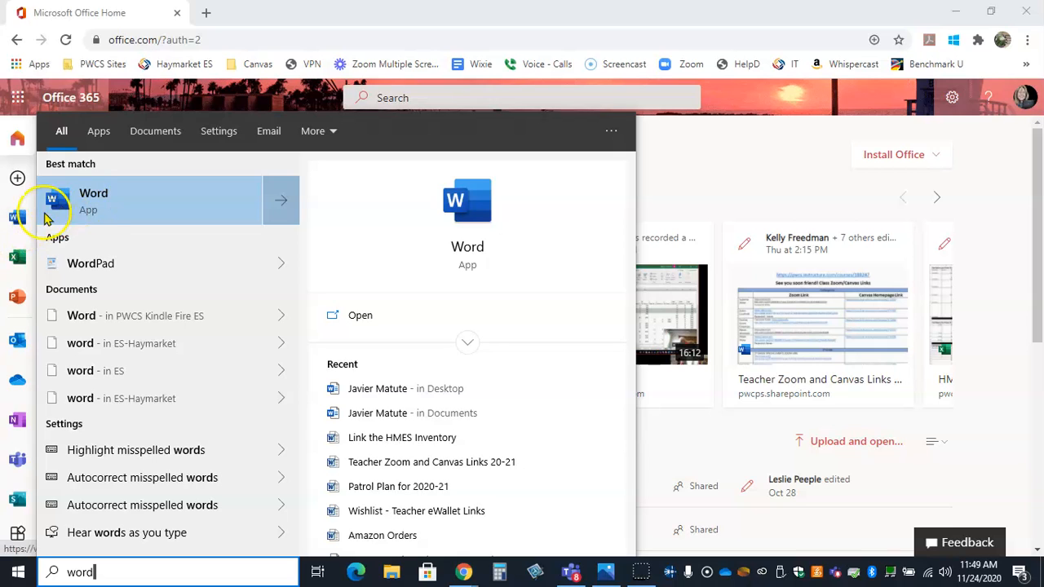
click(90, 212)
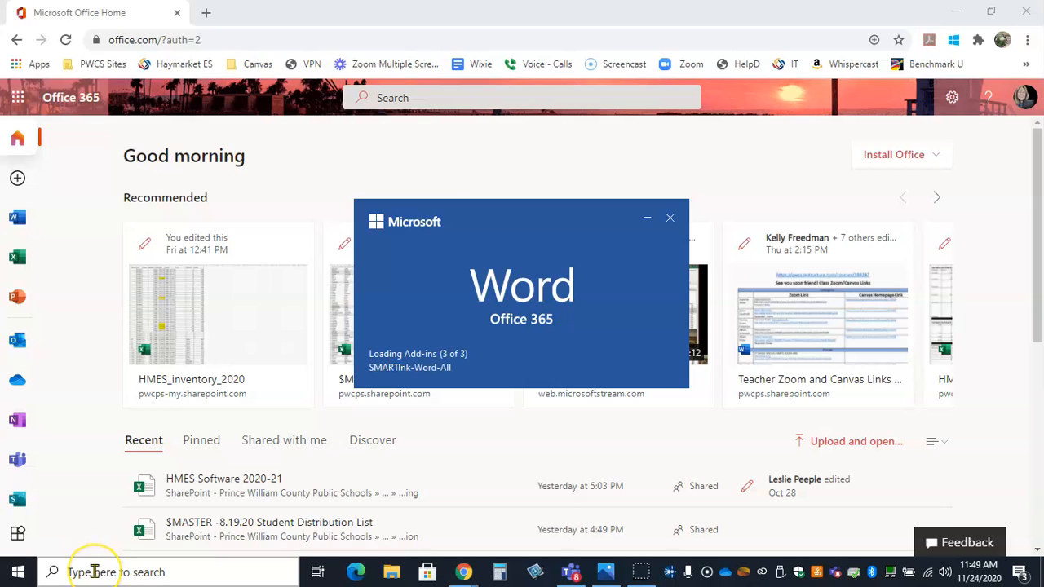
click(437, 155)
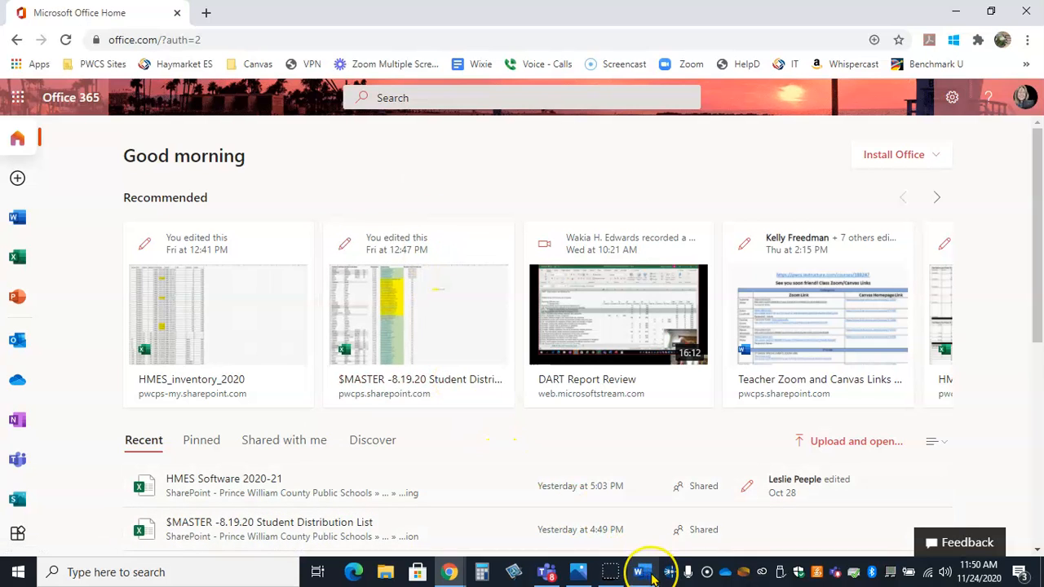
Step: Bring up Word, create a blank document, and dismiss Document Recovery with the option to remove the recovered files
mouse_move(640, 574)
click(634, 531)
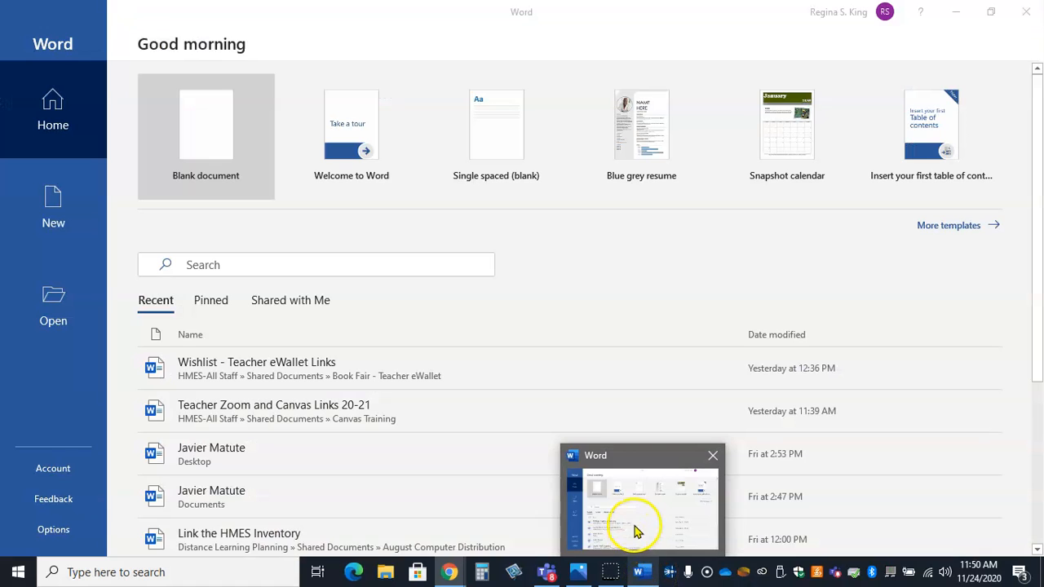
click(202, 152)
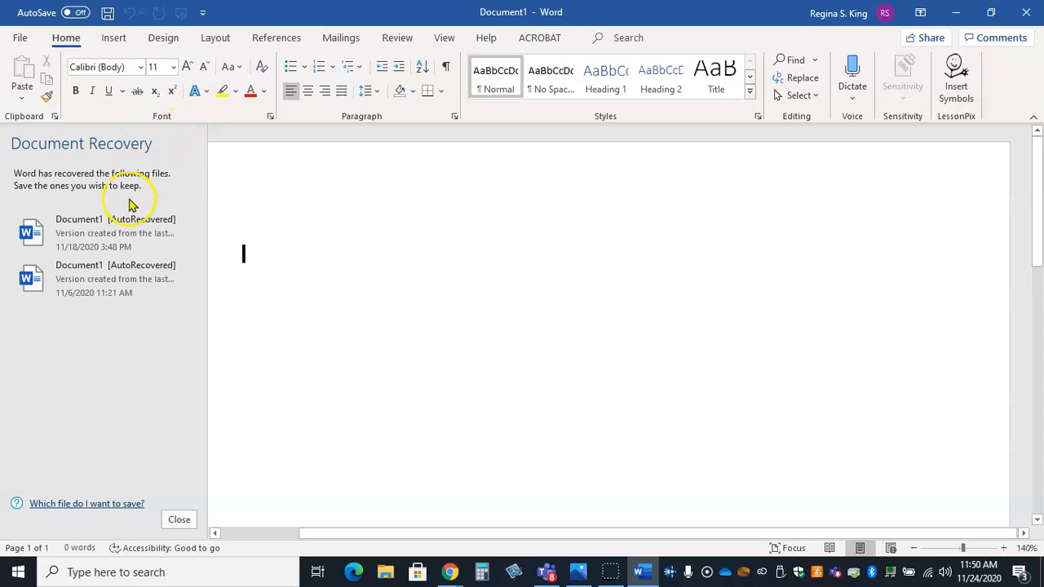
click(177, 523)
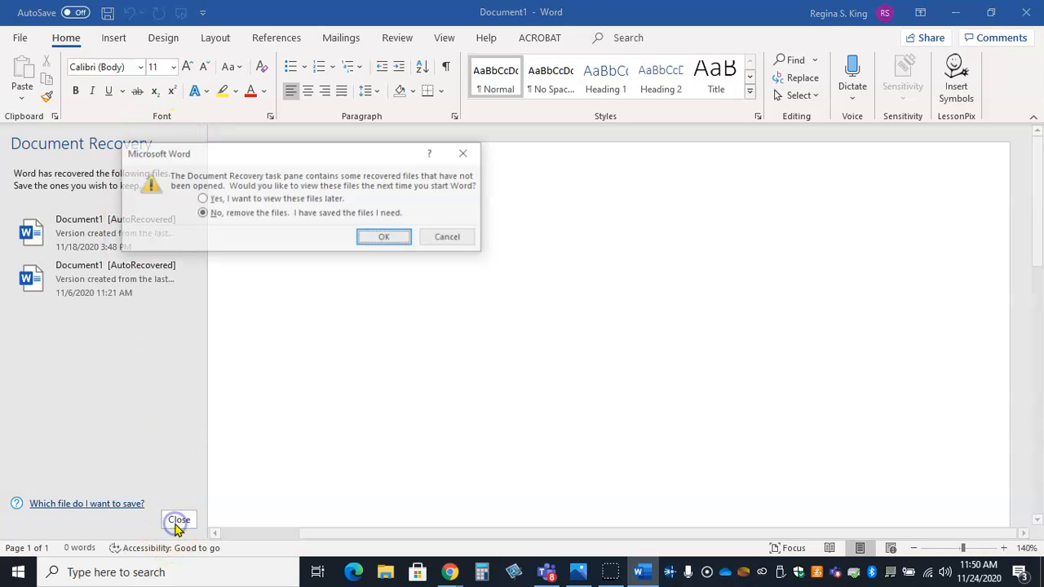
click(383, 239)
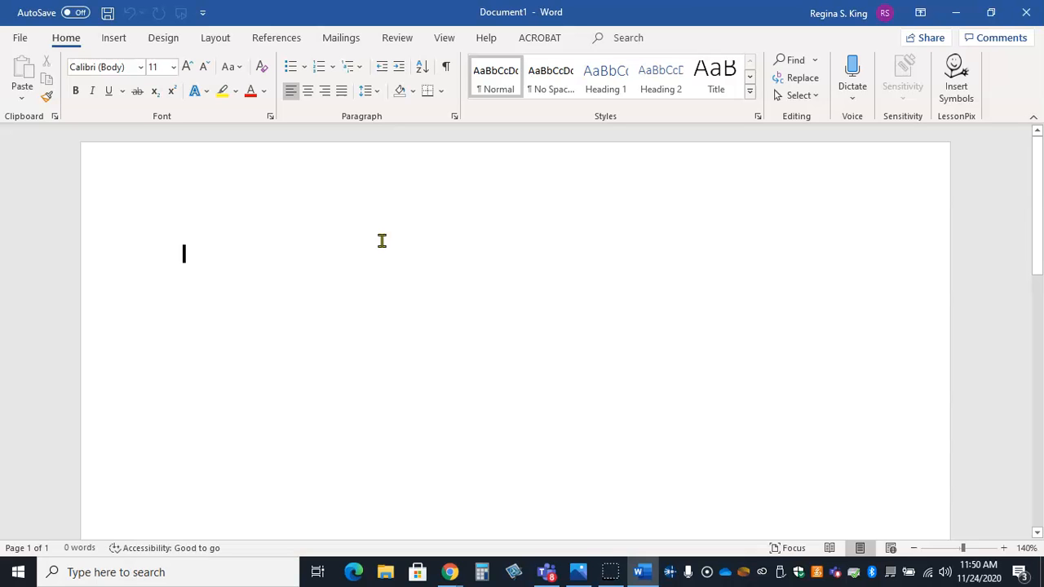
Step: Write "Today is Thanksgiving. This is a special day to give thanks." in the blank document
text(This)
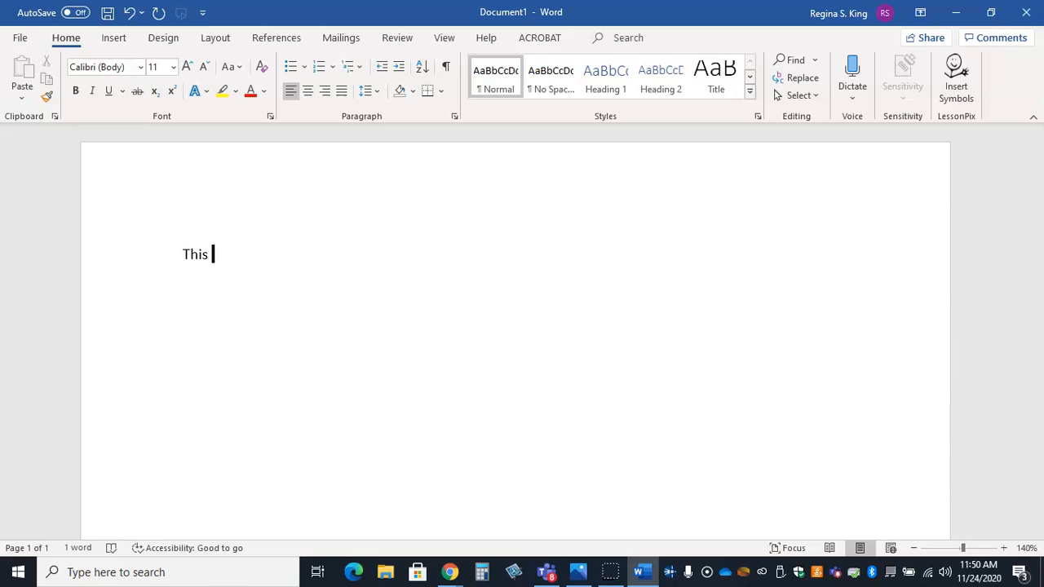
key(BackSpace)
key(BackSpace)
text(oday)
key(BackSpace)
key(BackSpace)
text(y is Thanksgiving. th)
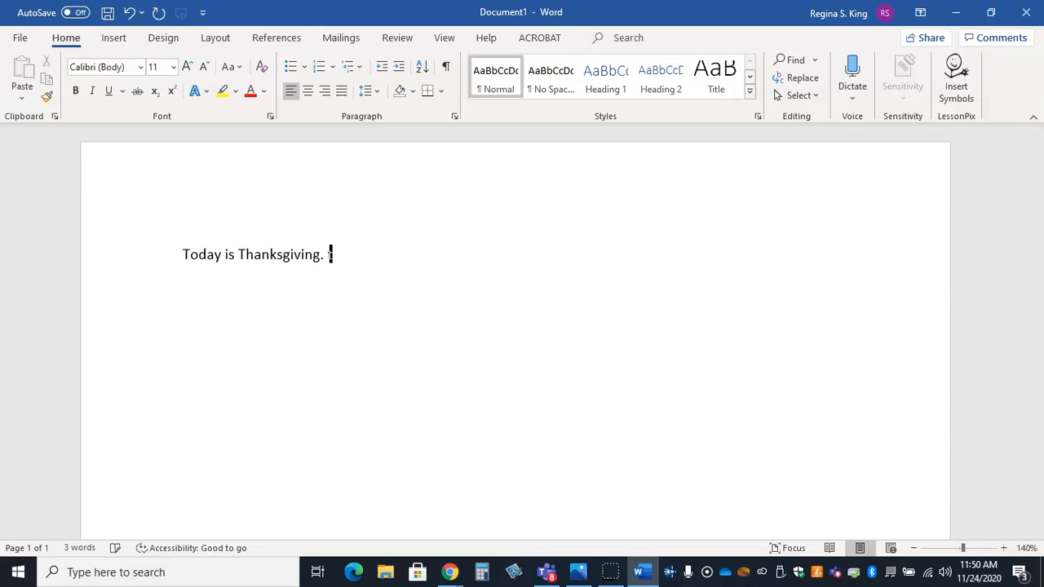
key(BackSpace)
key(BackSpace)
text(This is a spe)
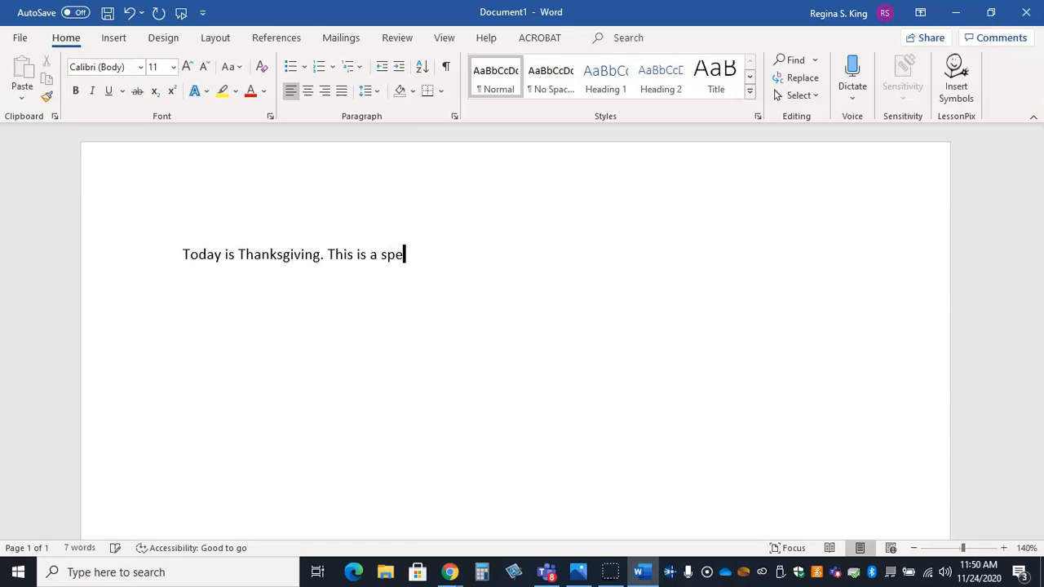
text(cial day to give )
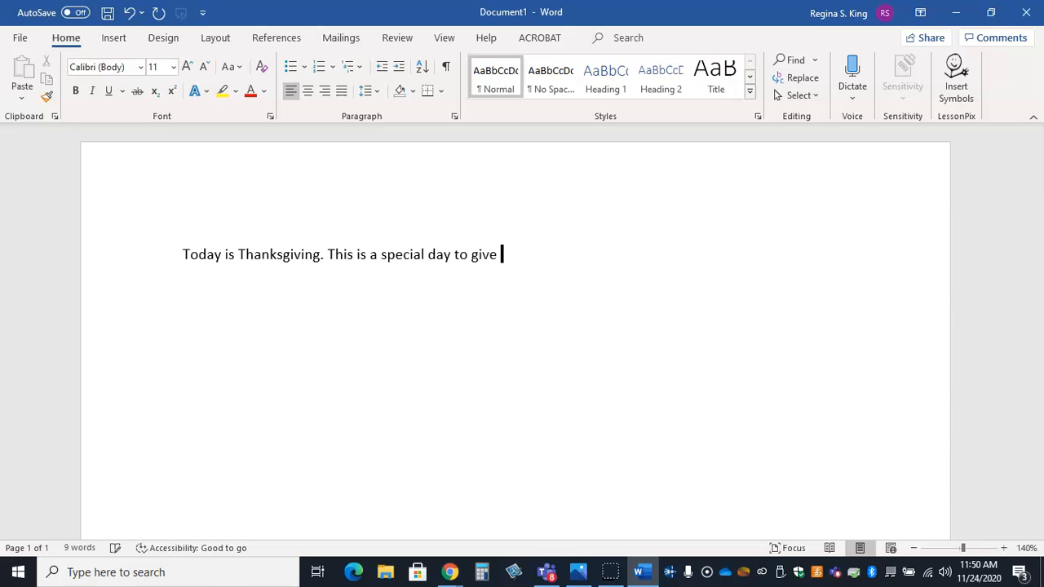
text(thanks.)
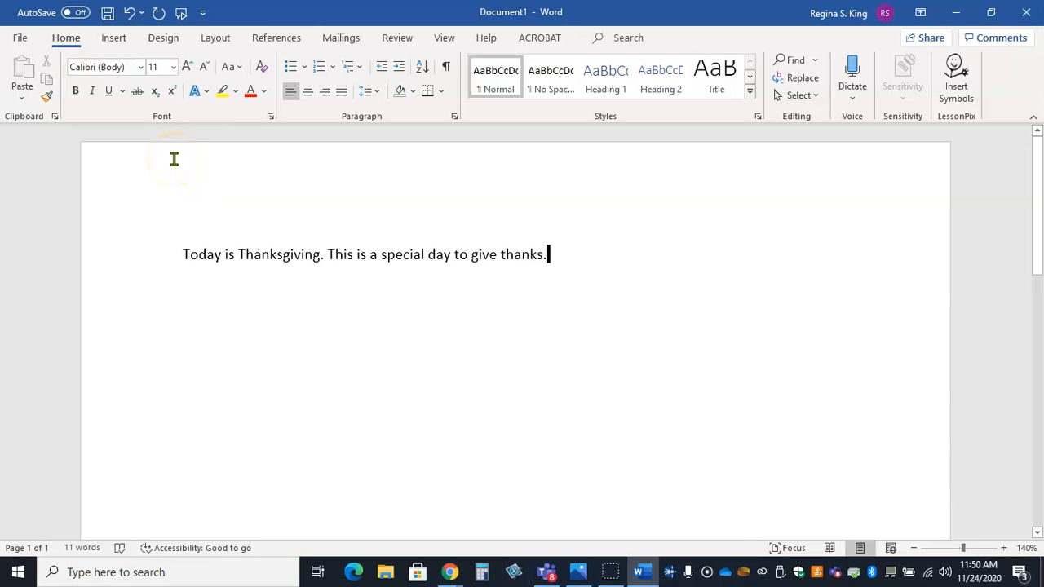
Step: Format the sentence "Today is Thanksgiving." with font size 16 and the Palatino Linotype font
double_click(278, 256)
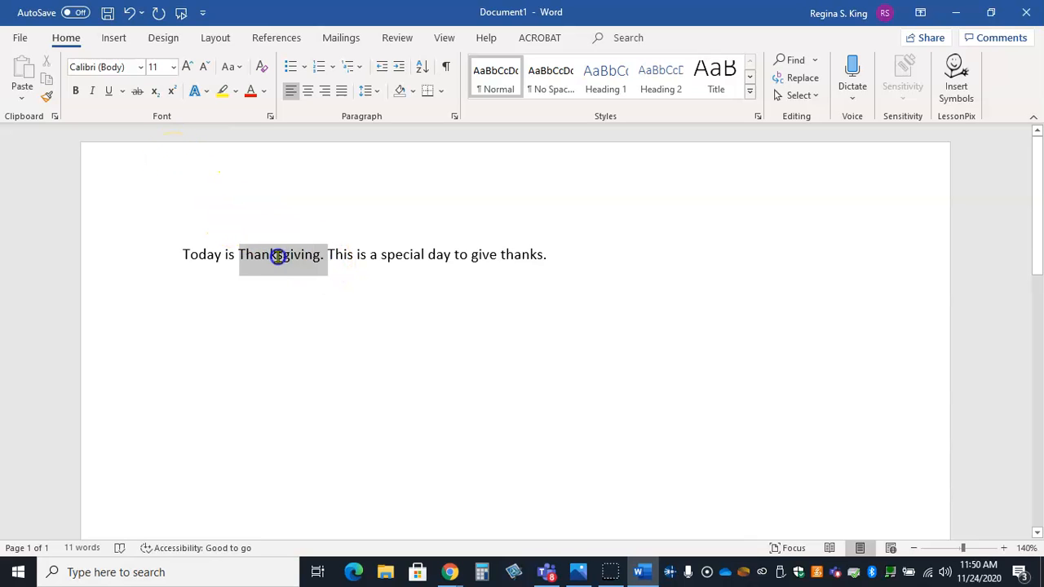
drag(278, 256, 190, 266)
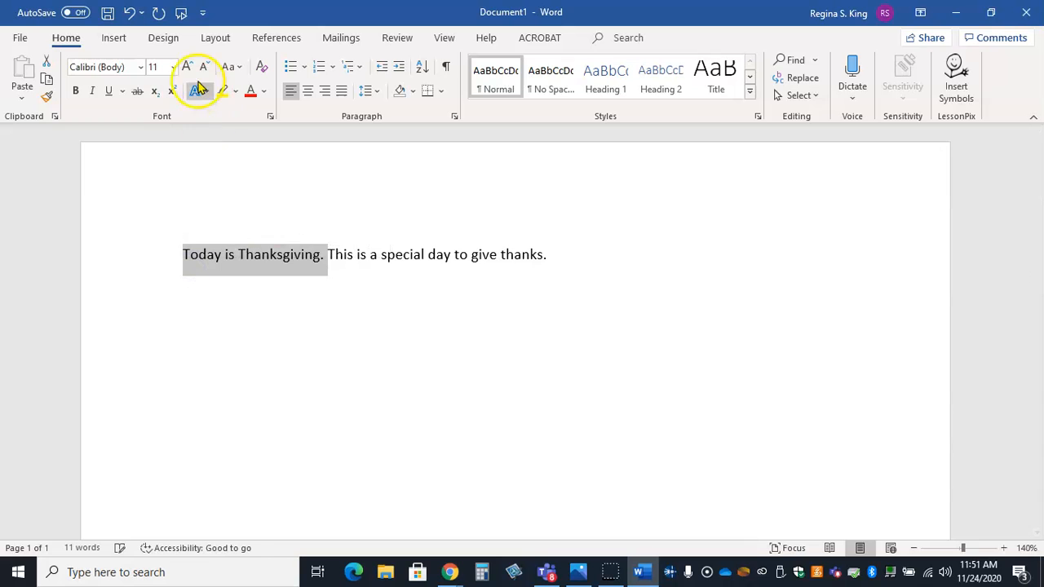
click(174, 70)
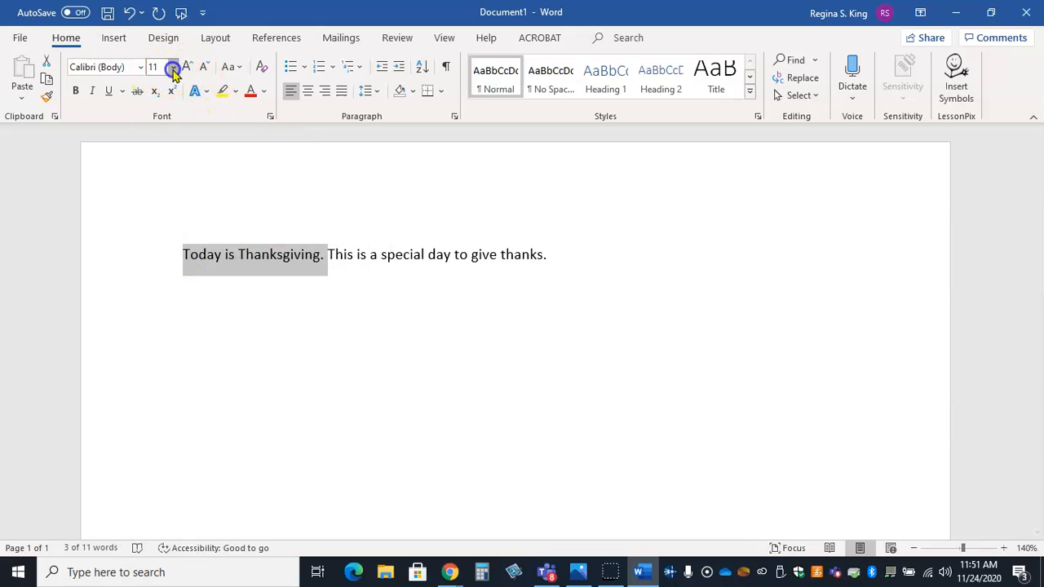
click(162, 192)
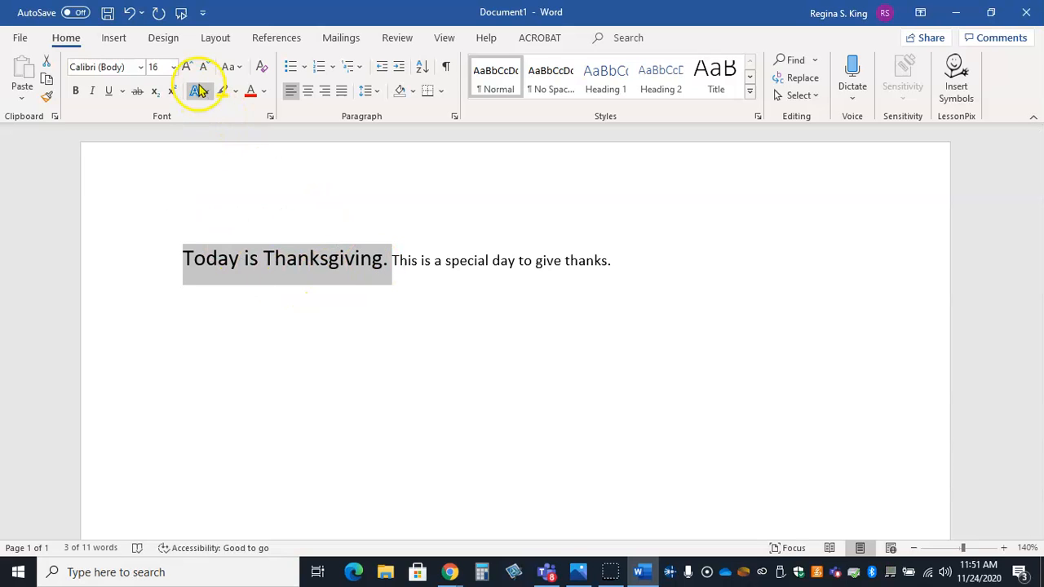
click(140, 68)
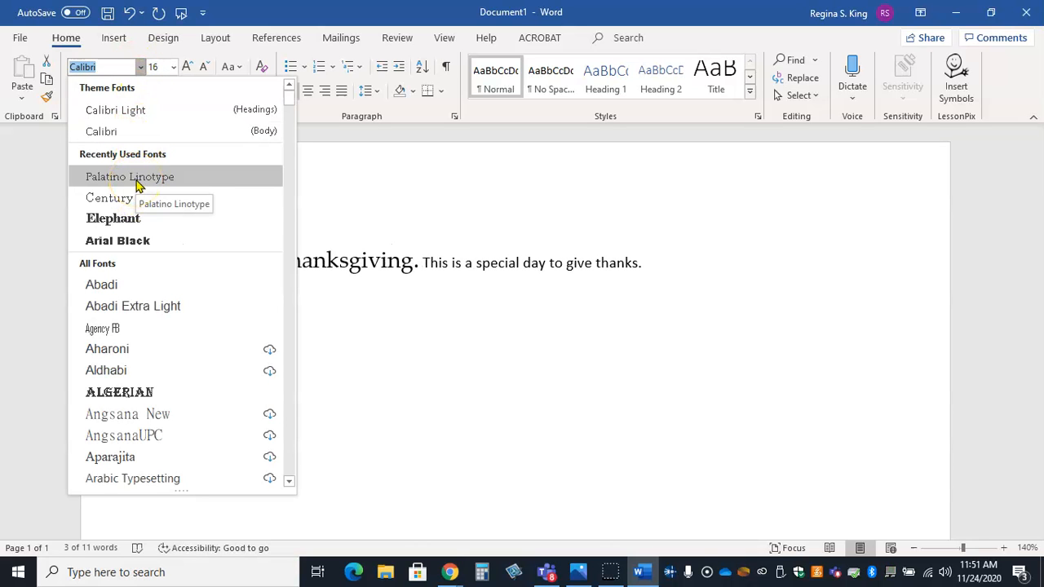
click(137, 177)
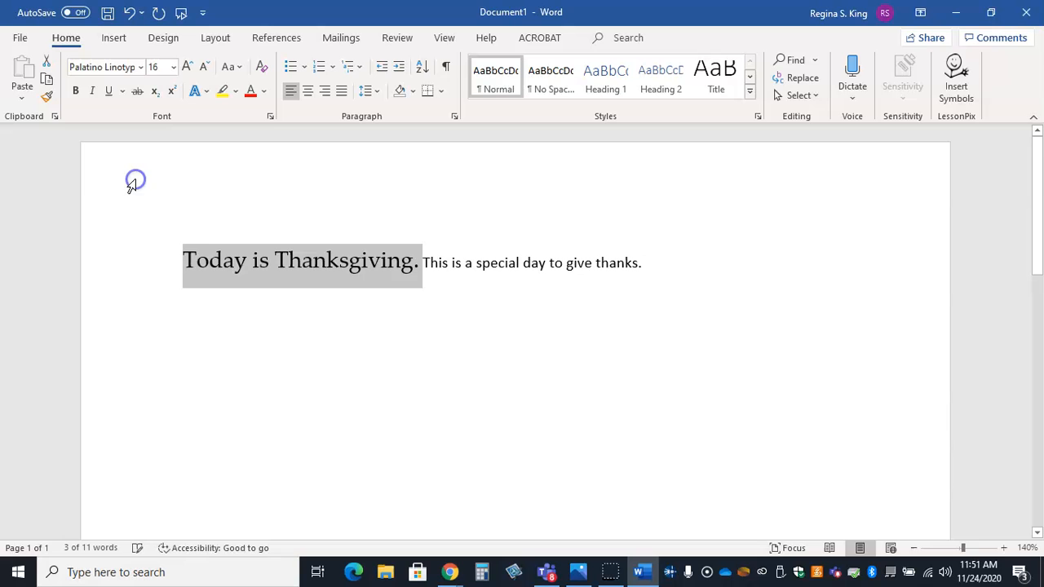
Step: Change the font color of the word "Thanksgiving" in the first sentence to a light blue theme color
click(310, 315)
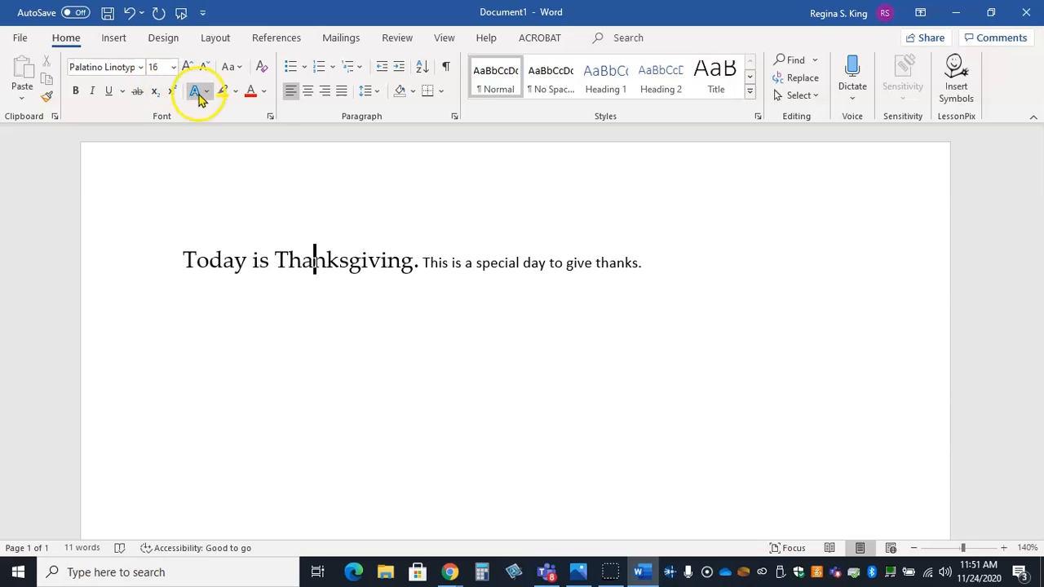
click(264, 91)
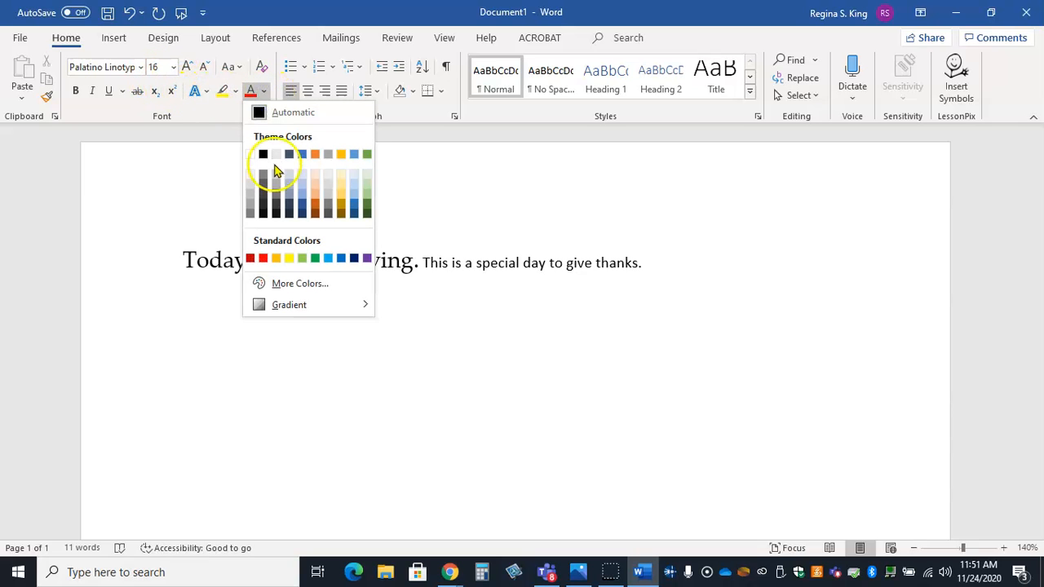
click(354, 195)
click(346, 321)
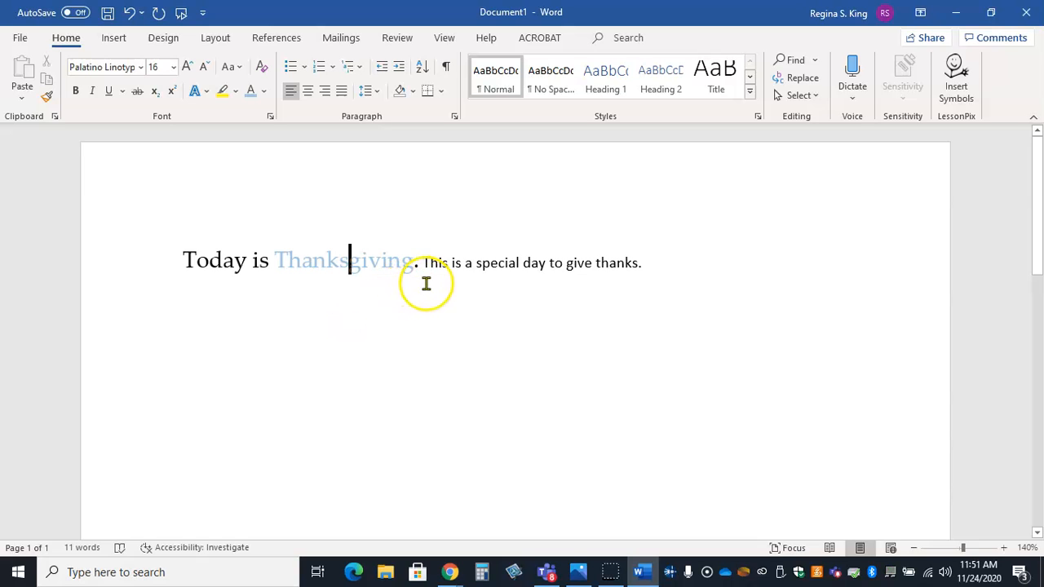
Step: Highlight the words "Today is" at the start of the text in yellow
drag(272, 265, 188, 260)
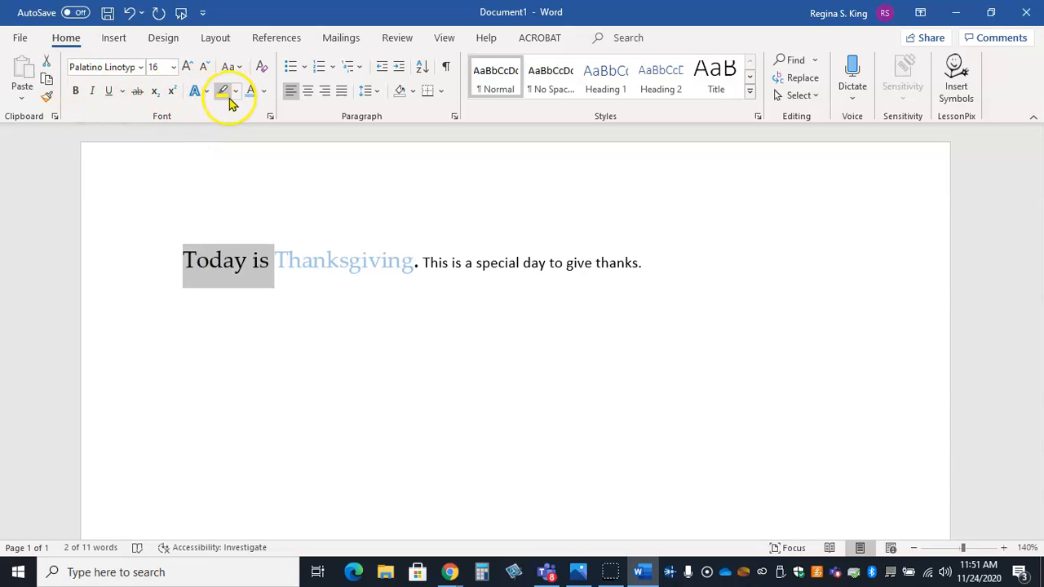
click(234, 92)
click(227, 116)
click(227, 117)
click(274, 204)
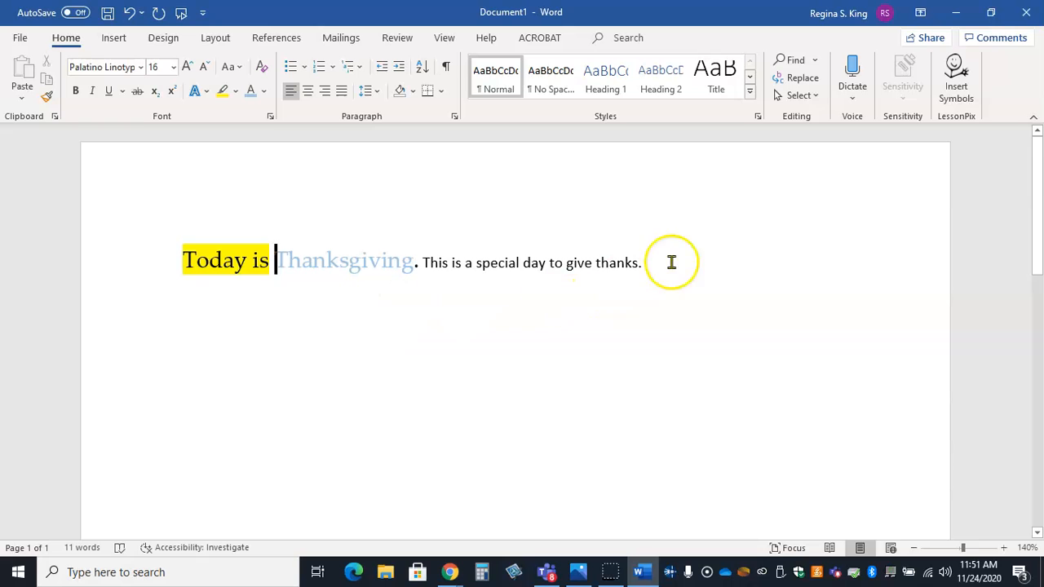
Step: Insert two blank lines above the sentence "Today is Thanksgiving." and place the cursor on the first line
click(181, 259)
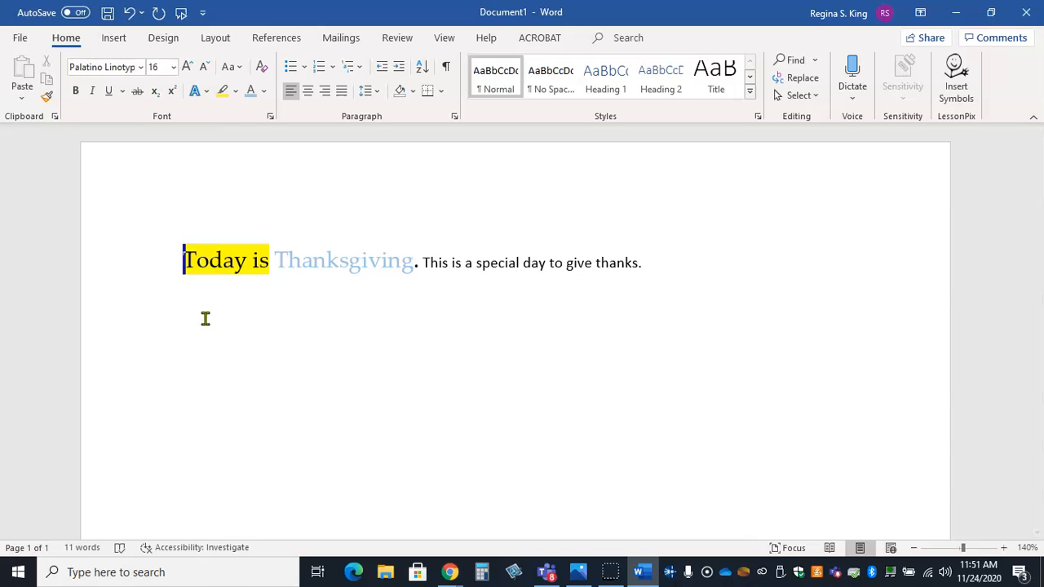
key(Return)
key(Return)
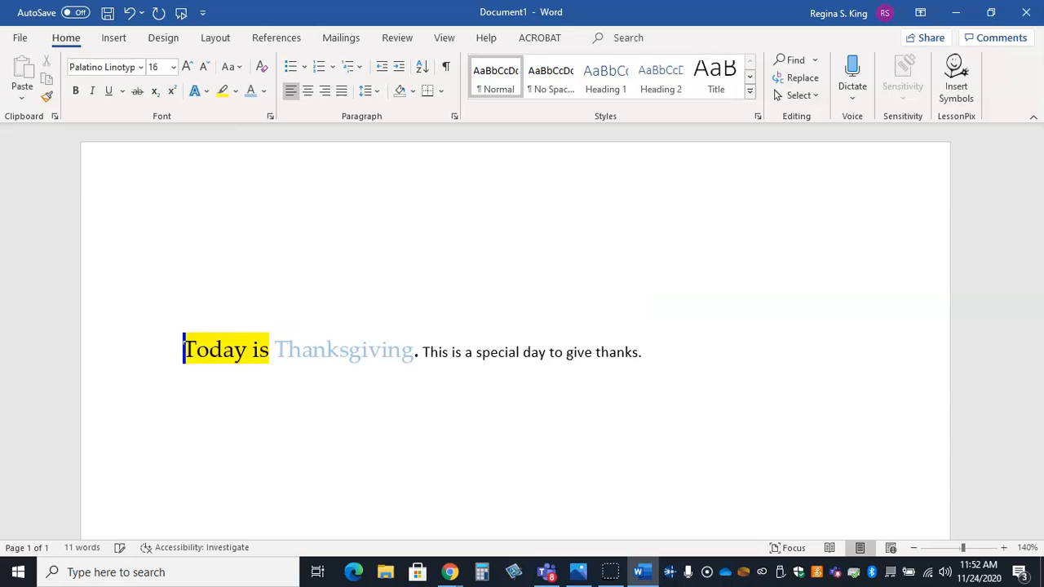
click(191, 340)
click(416, 252)
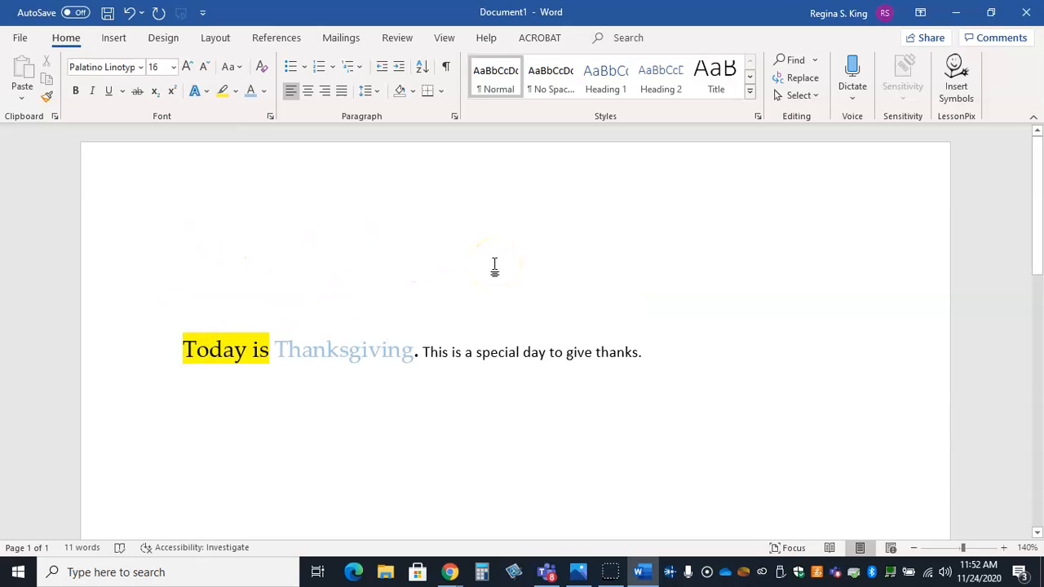
text(Thanks)
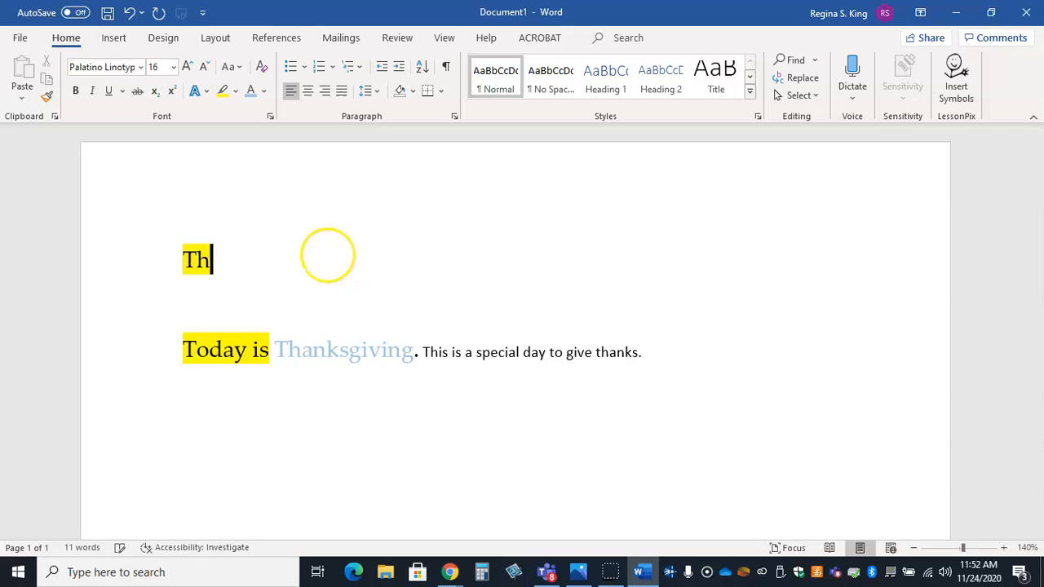
key(BackSpace)
key(BackSpace)
key(BackSpace)
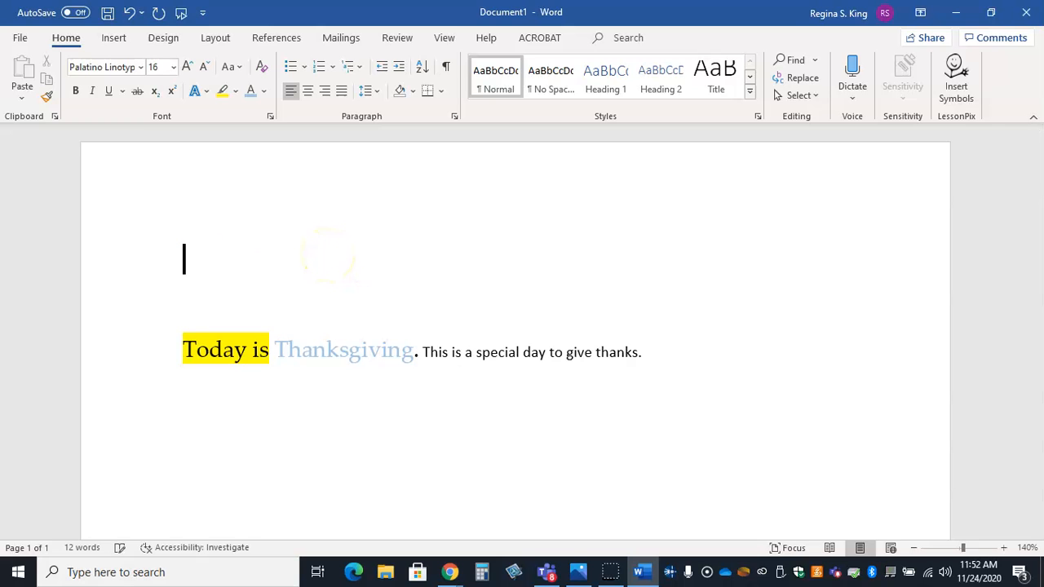
click(237, 91)
click(240, 183)
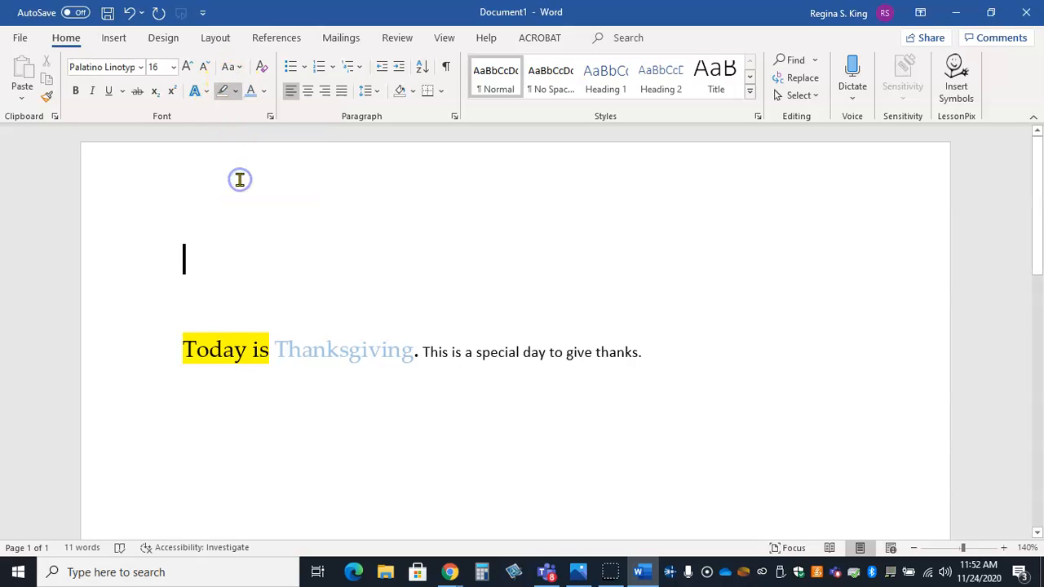
text(Thanks)
key(BackSpace)
key(BackSpace)
key(BackSpace)
key(BackSpace)
key(BackSpace)
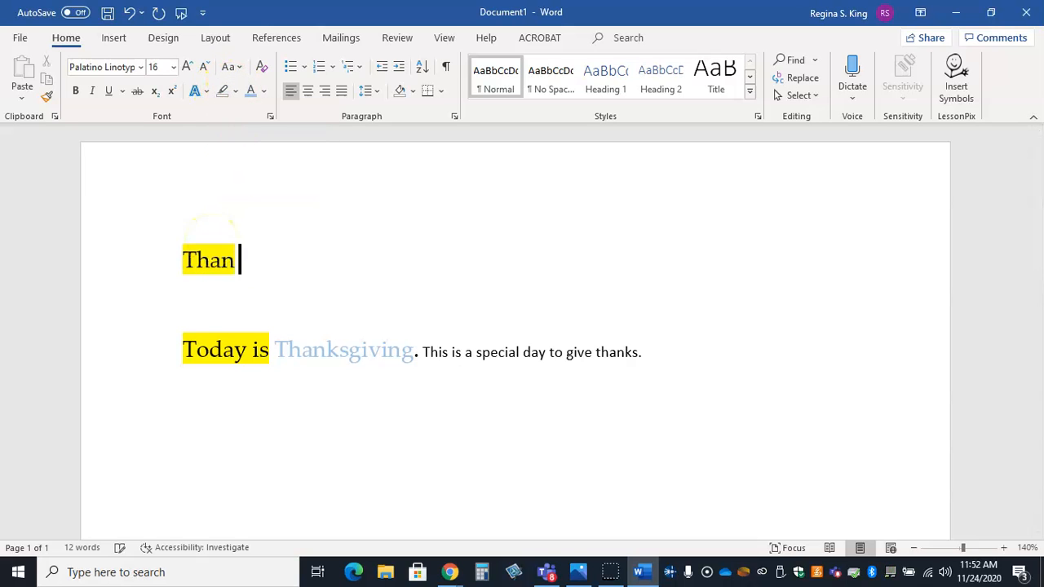
key(BackSpace)
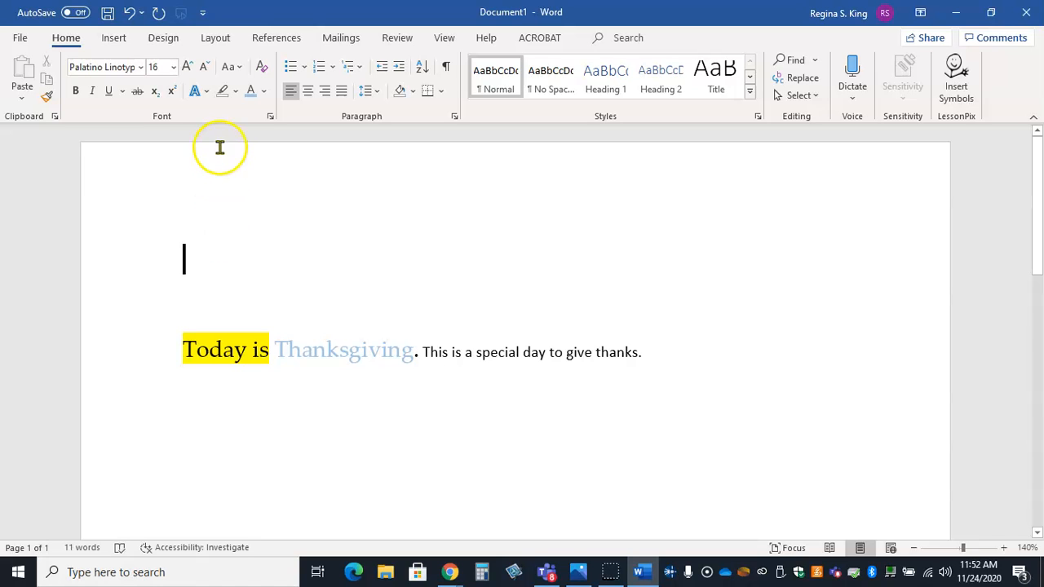
Step: Write the title "Thanksgiving" on the first line and remove its yellow highlight with No Color
click(227, 93)
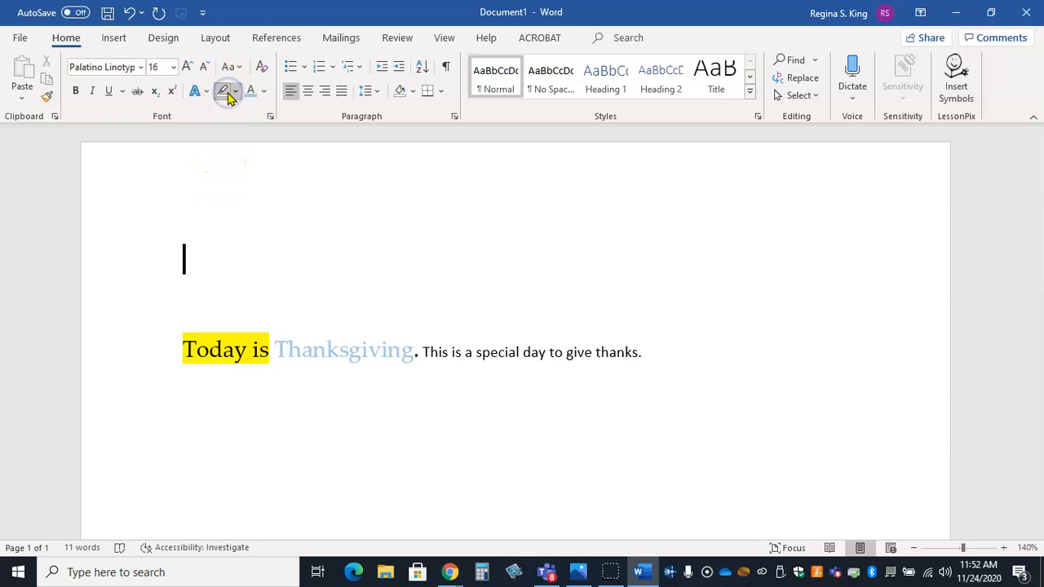
text(Thanksgiving)
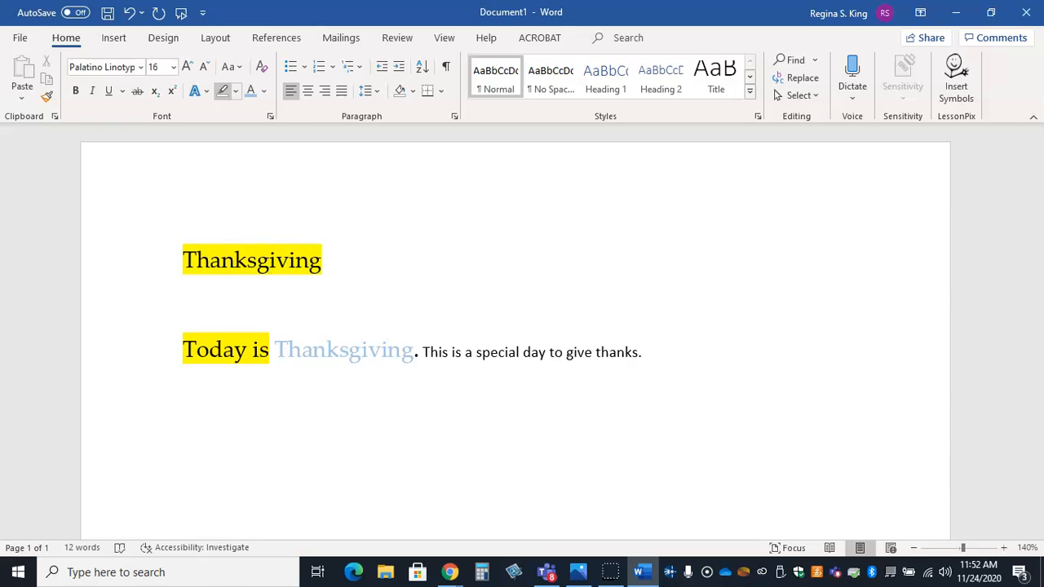
drag(329, 259, 184, 259)
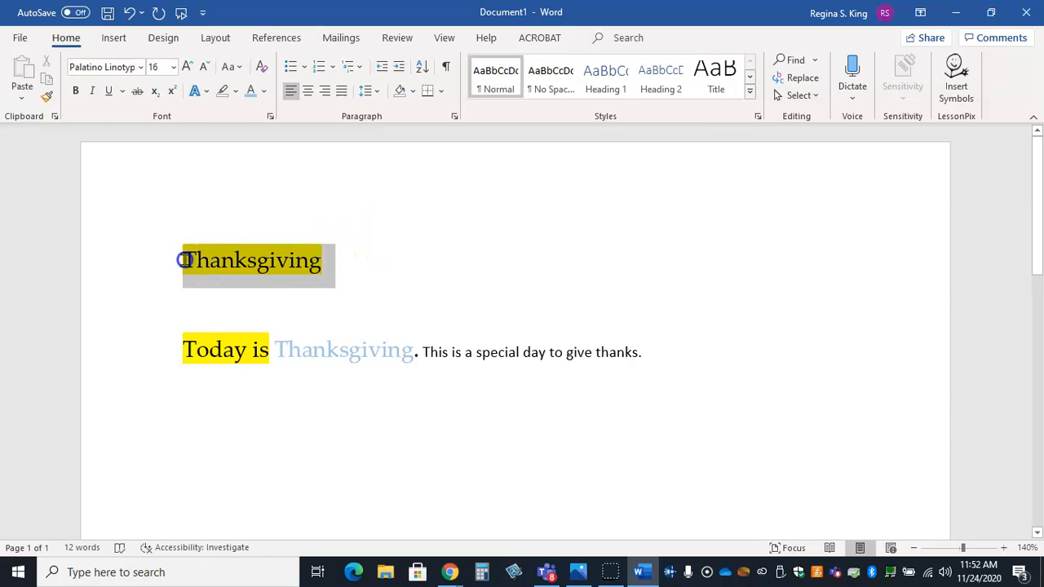
click(235, 90)
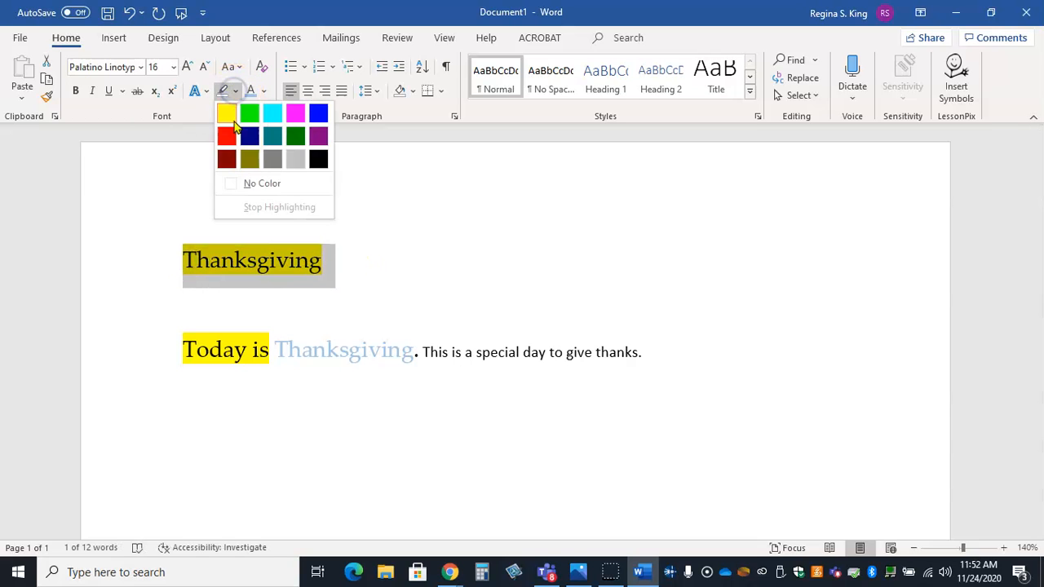
click(233, 183)
click(233, 182)
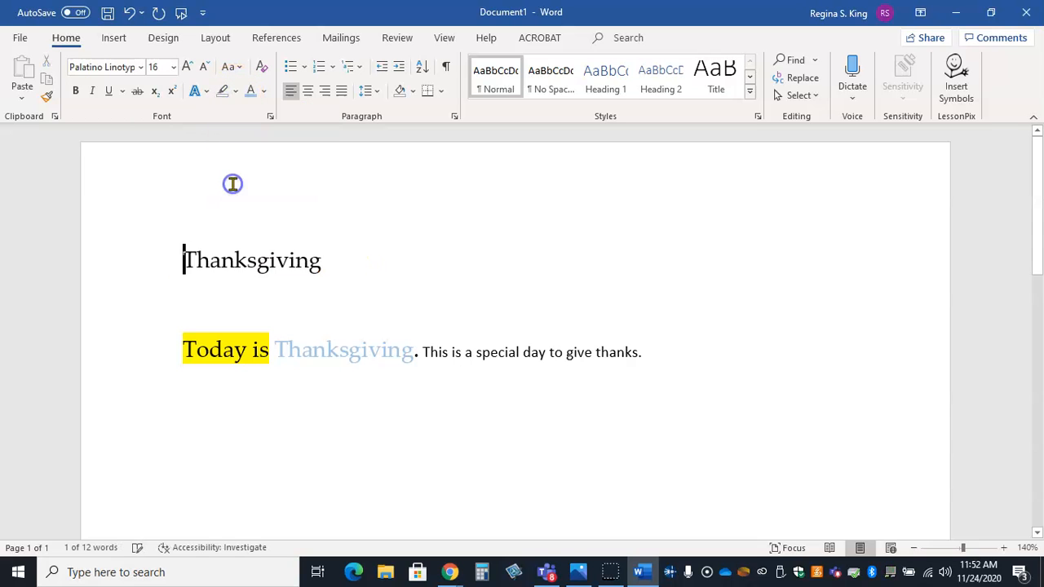
click(234, 91)
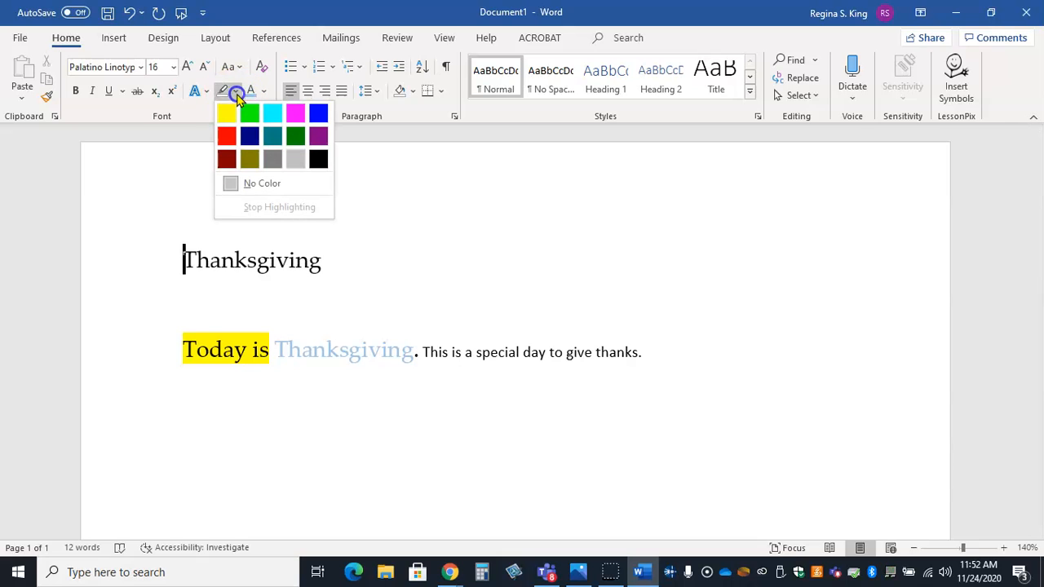
click(148, 194)
click(338, 261)
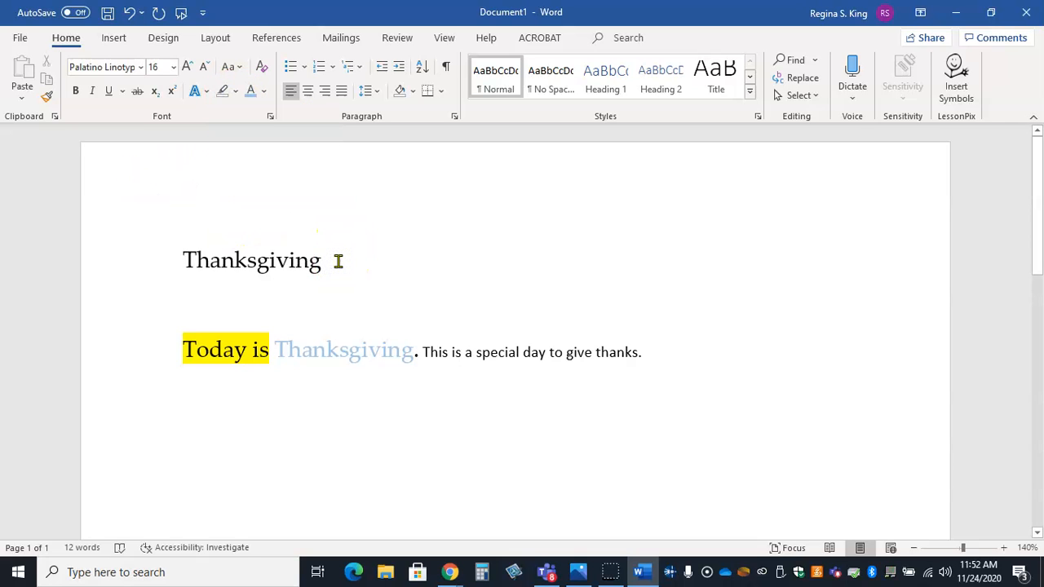
Step: Try the center, right and justified alignments on the title "Thanksgiving" and leave it centered
click(182, 261)
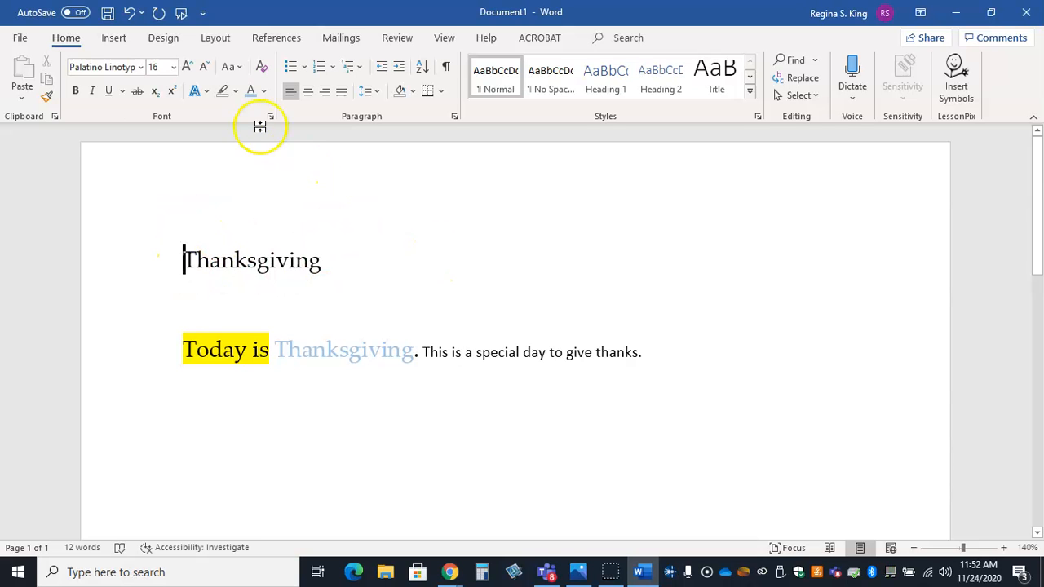
click(310, 93)
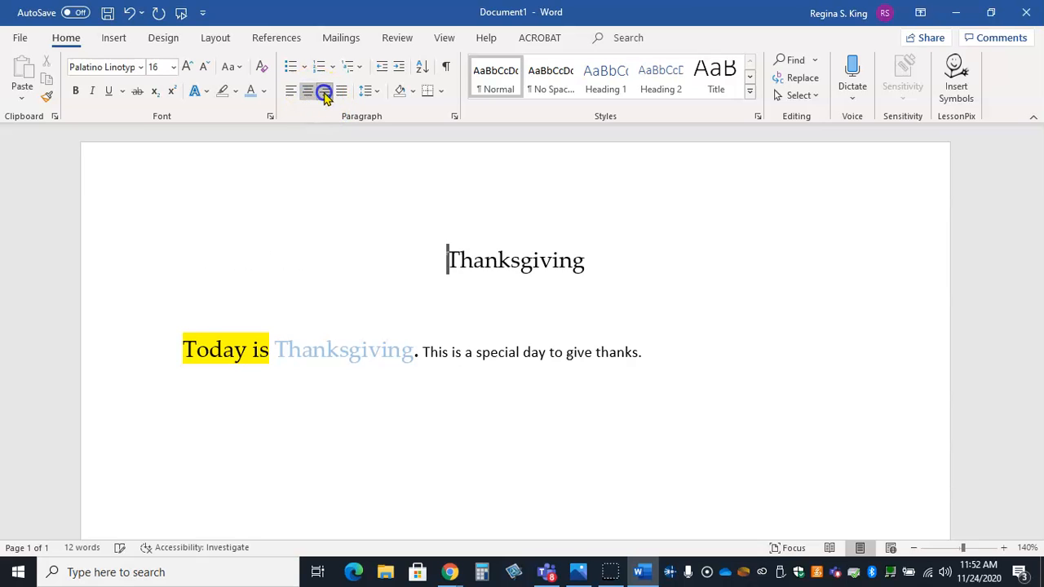
click(325, 92)
click(341, 92)
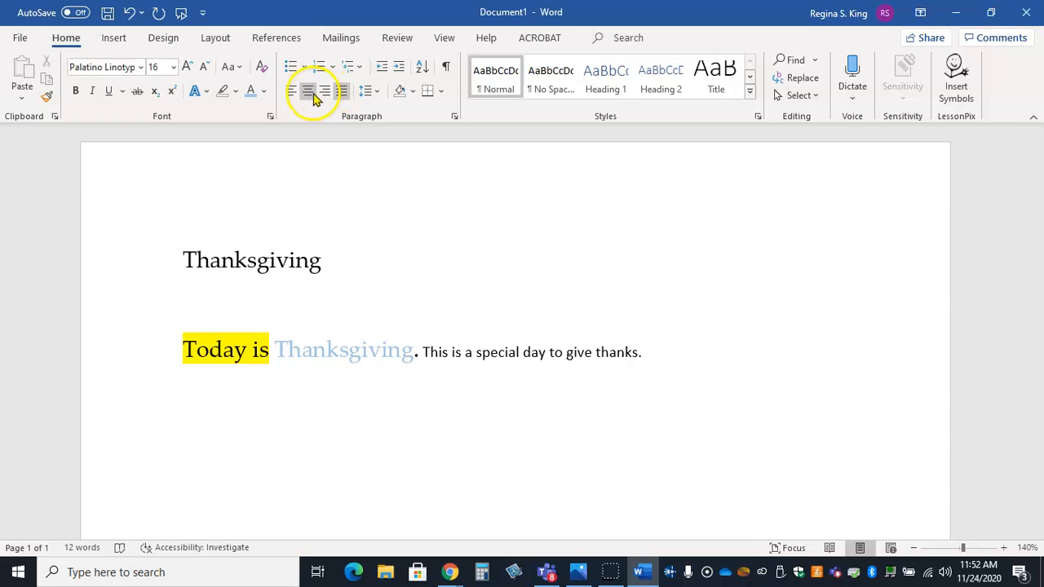
click(307, 91)
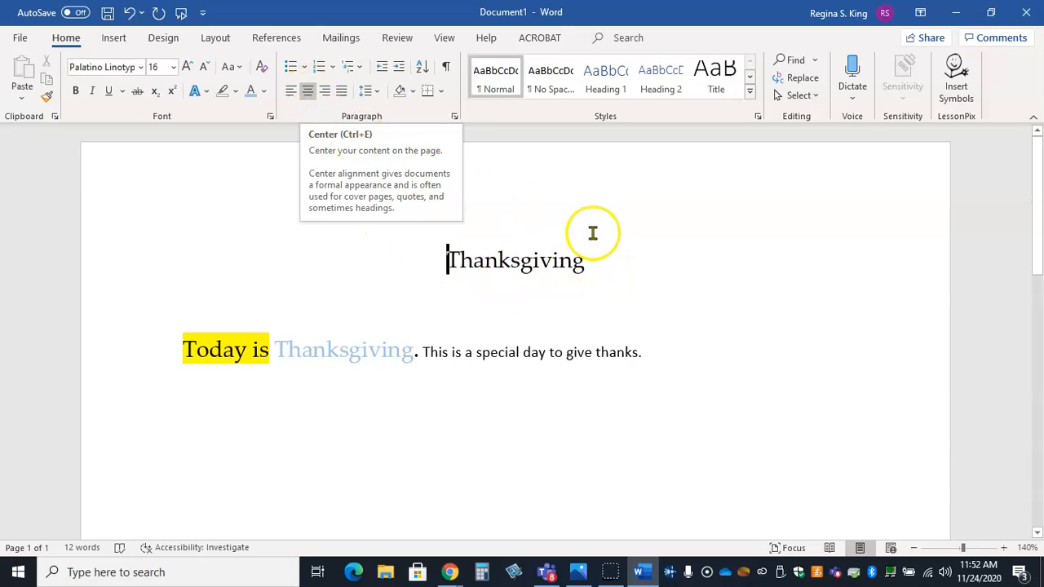
Step: Underline the title "Thanksgiving" and make it bold
drag(597, 259, 443, 259)
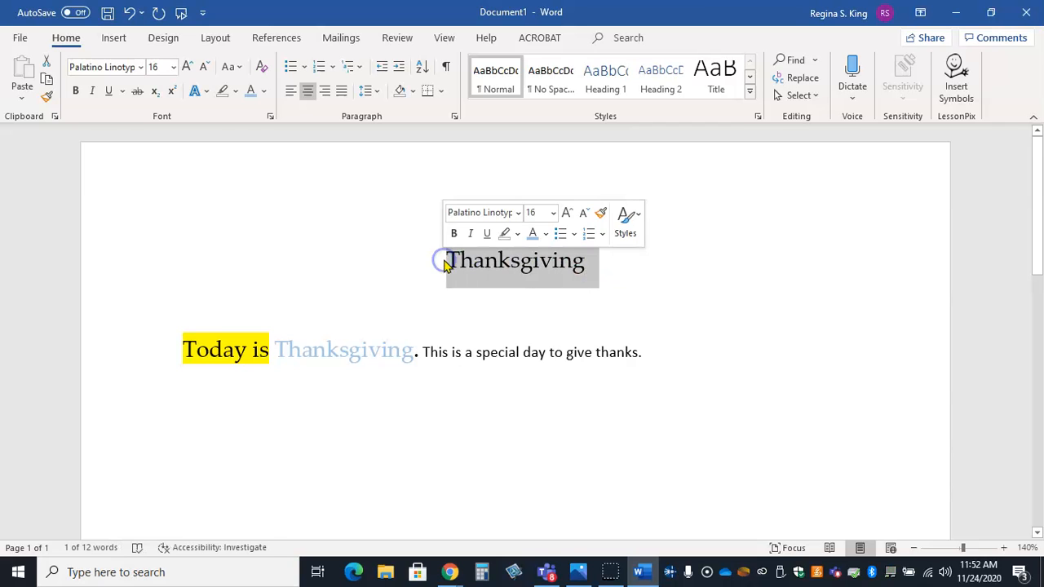
click(109, 92)
click(75, 91)
click(314, 261)
Step: Add a line under the title without bold or underline, reading "By" followed by the author's name
click(625, 259)
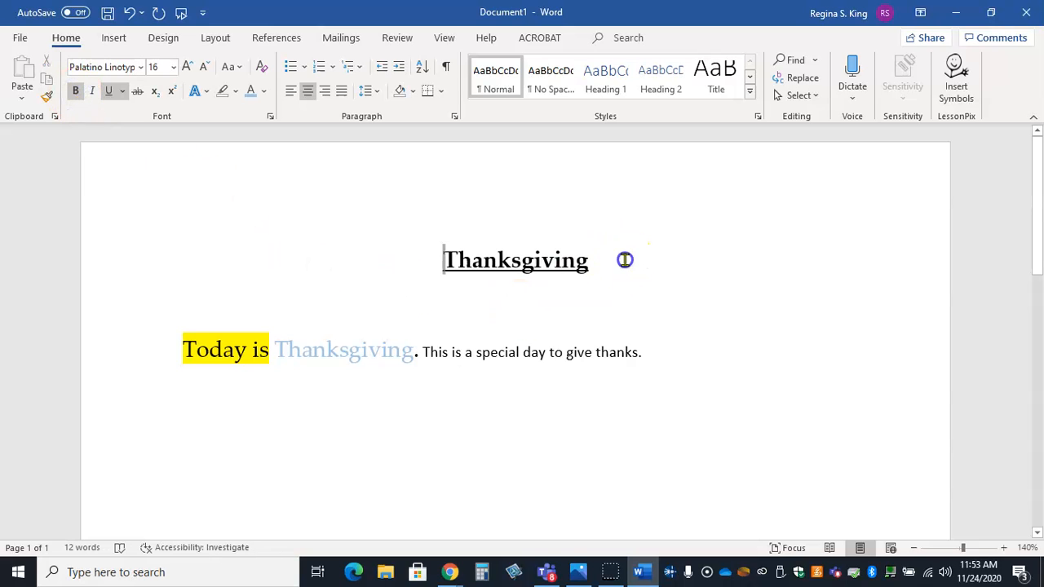
key(Return)
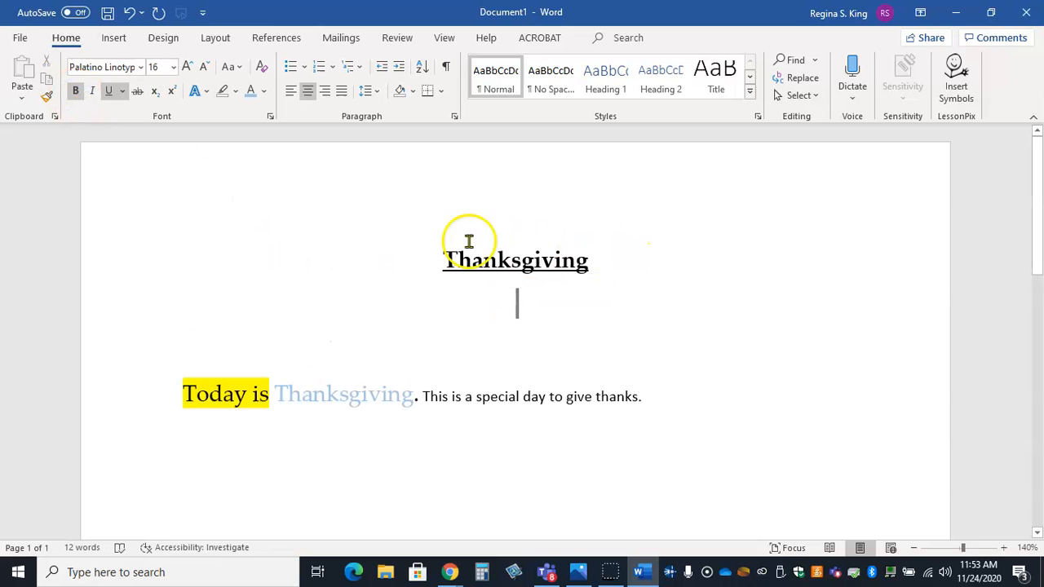
click(75, 93)
click(107, 94)
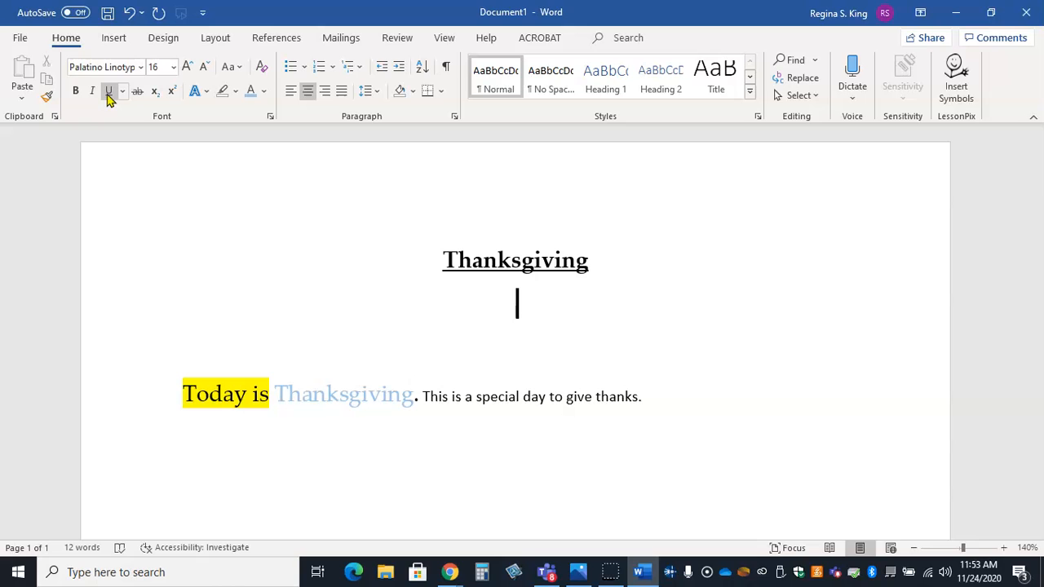
text(Mrs. King)
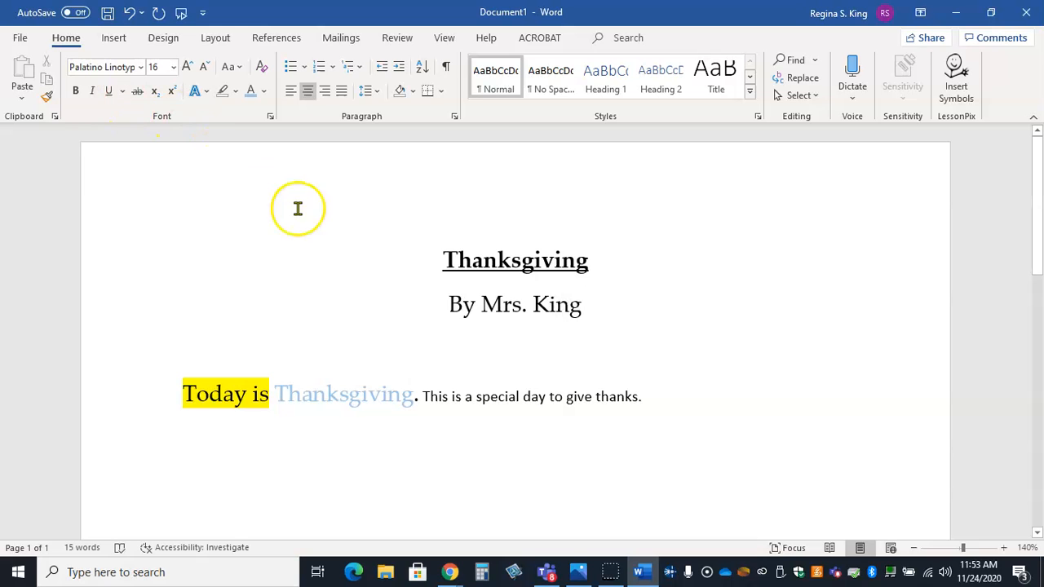
Step: Set the font size of the author line under the title to 12
drag(581, 308, 449, 308)
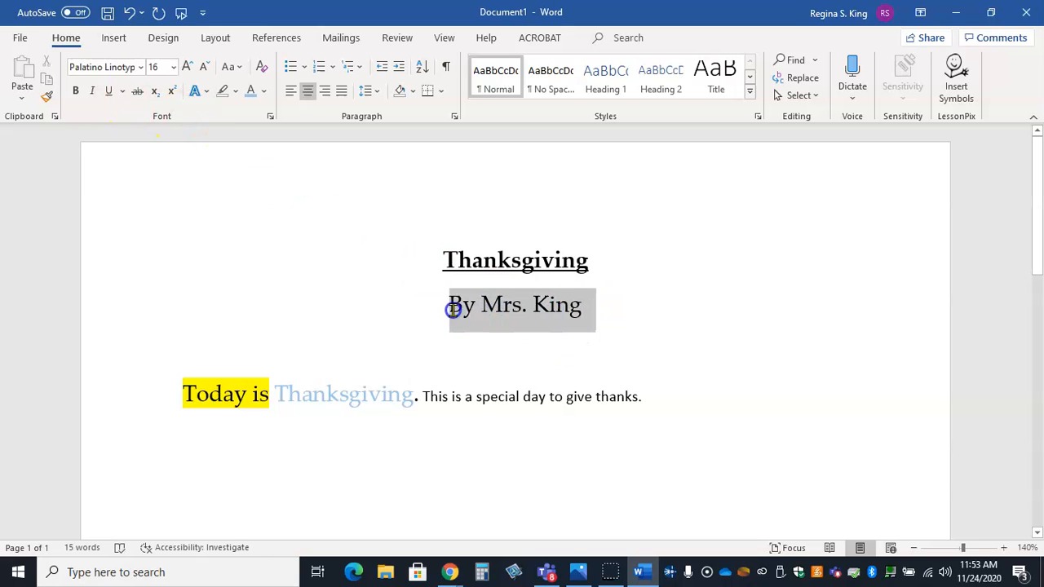
click(173, 69)
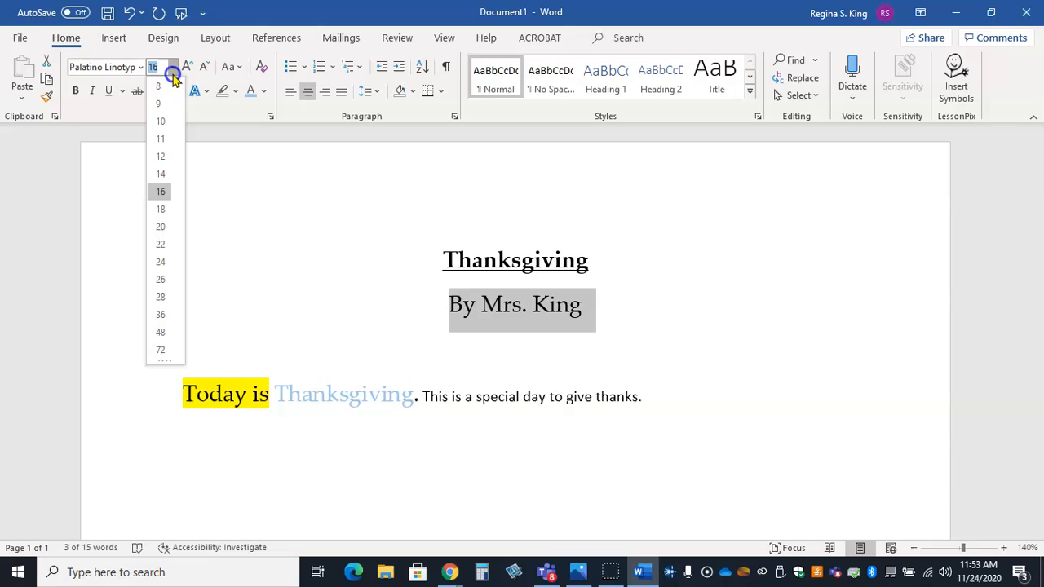
click(160, 156)
click(636, 279)
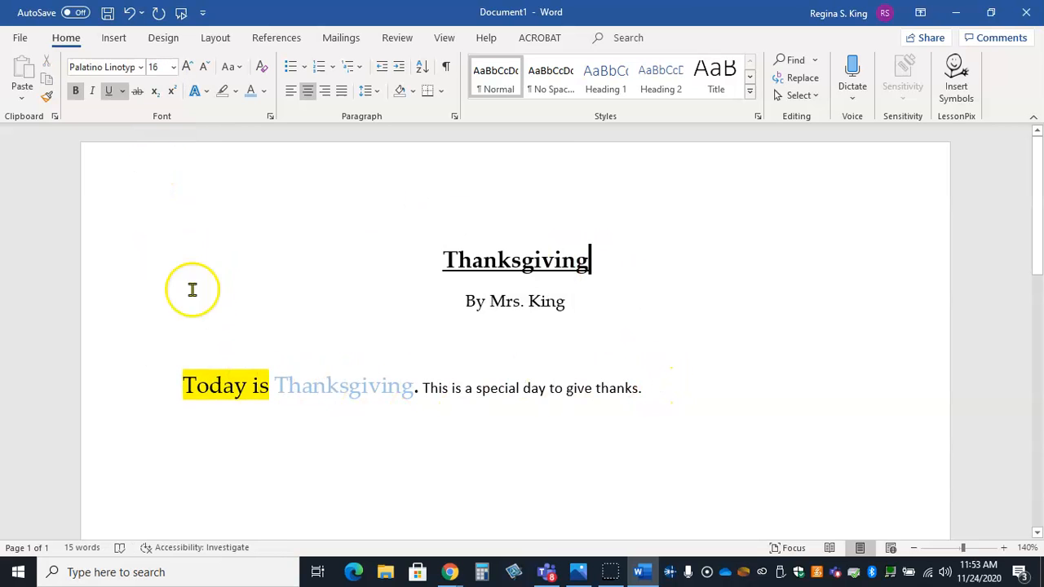
Step: Format both body sentences with font size 14 and the Palatino Linotype font
drag(653, 390, 211, 386)
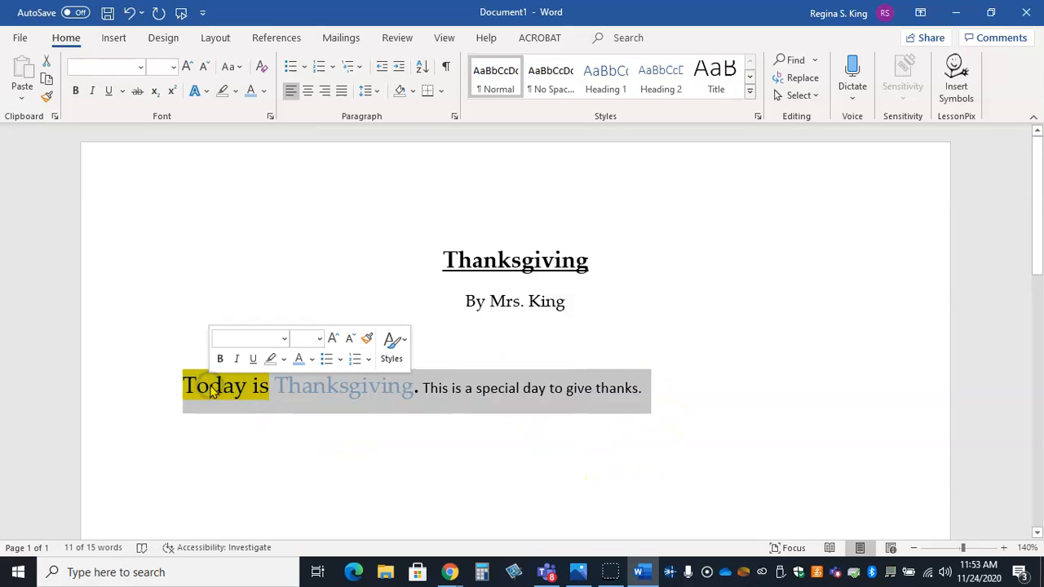
click(172, 68)
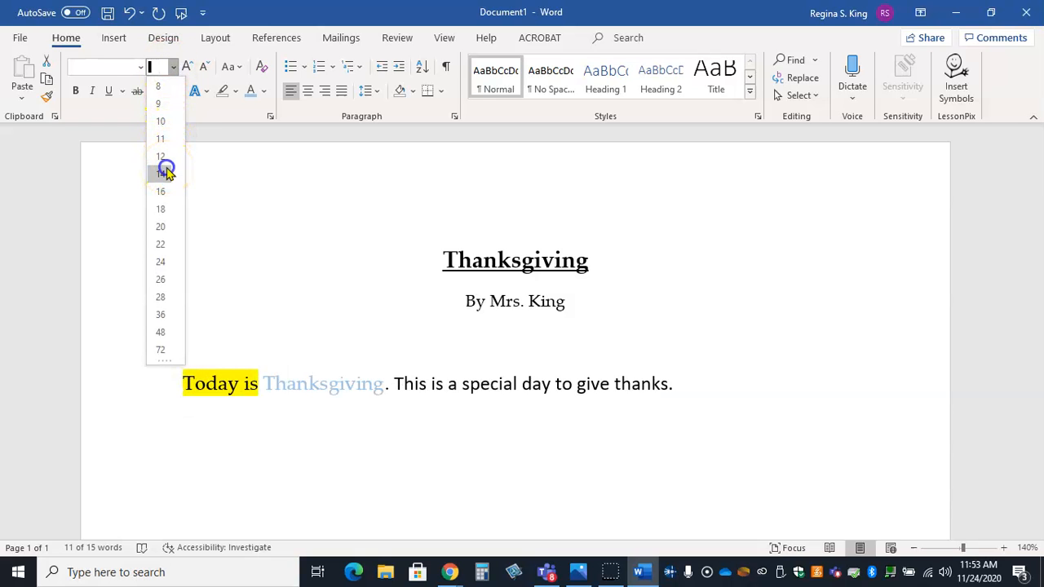
click(166, 173)
click(140, 67)
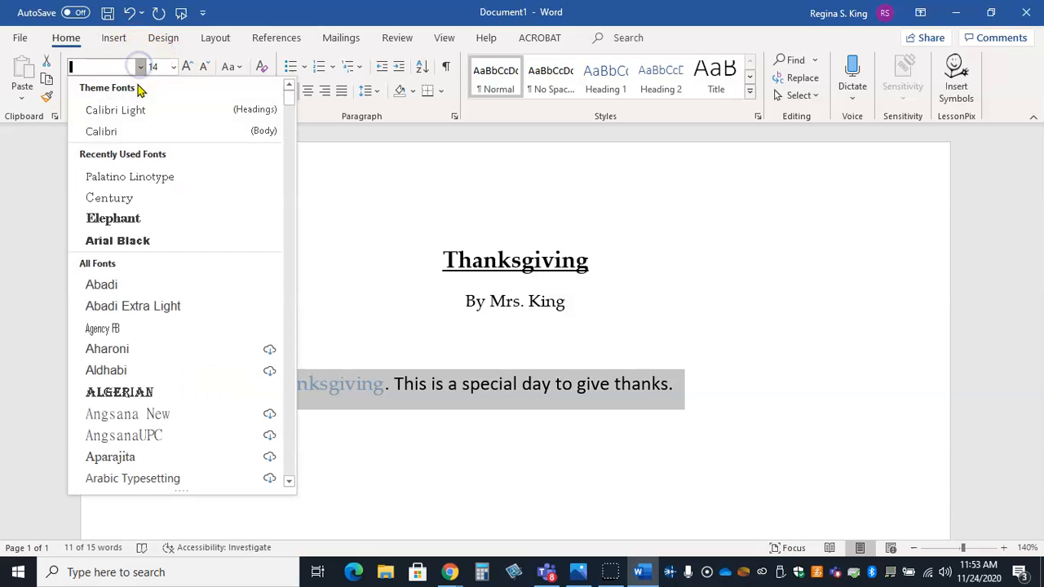
click(132, 175)
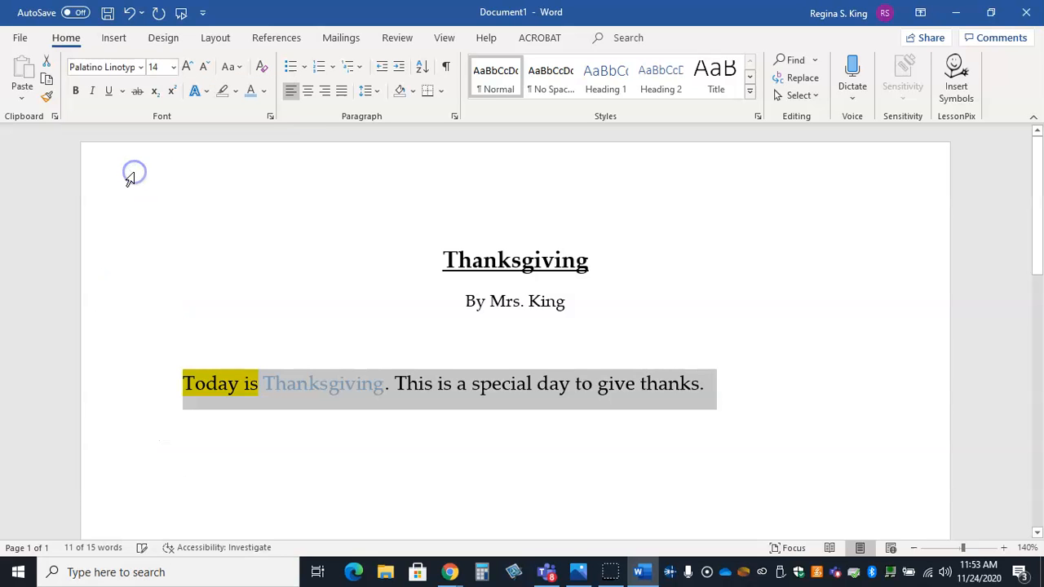
Step: Remove the highlight from the body sentences and set all of their text to the Automatic font color
click(235, 91)
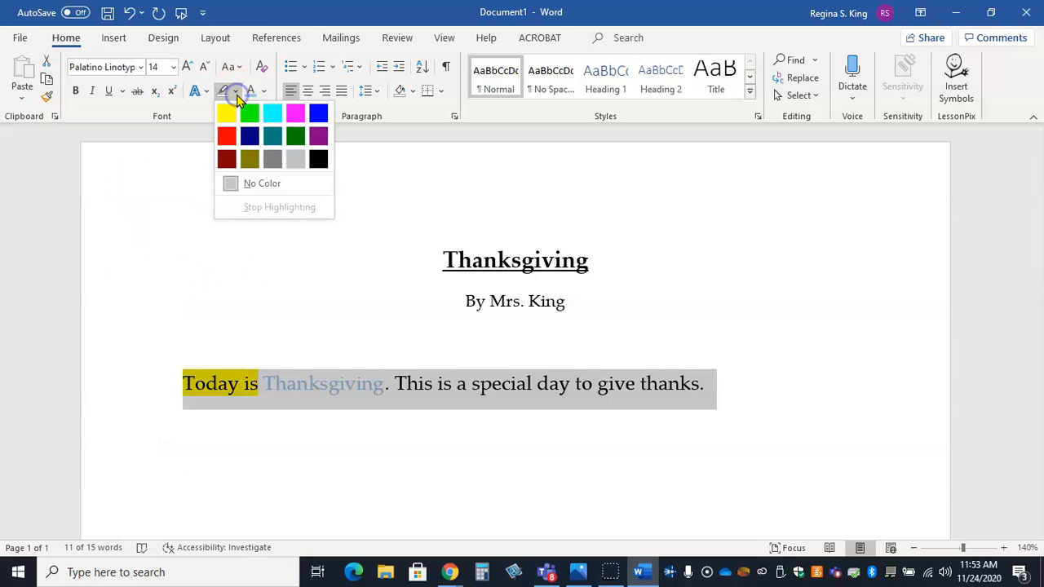
click(241, 189)
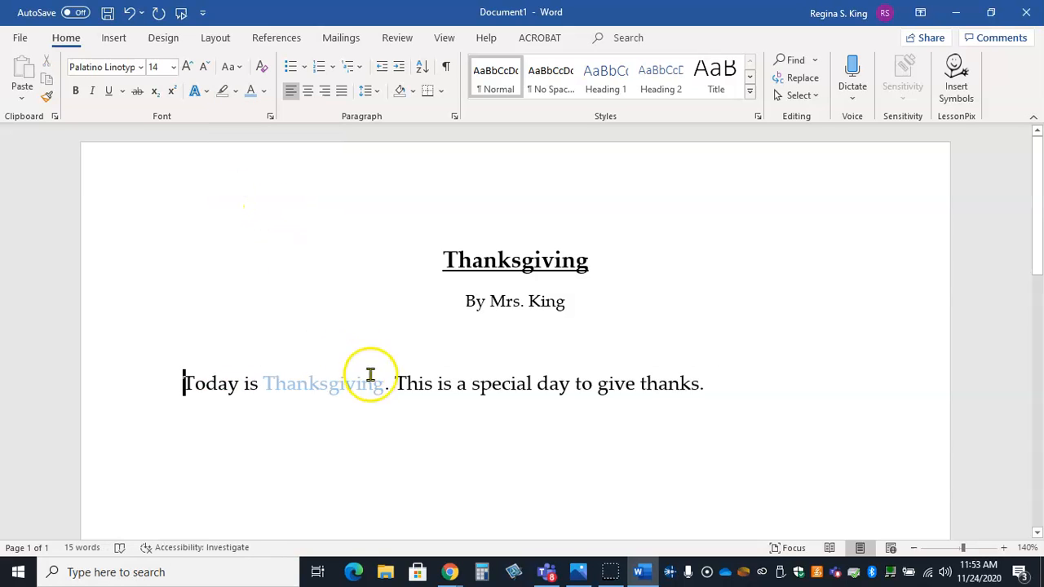
drag(185, 384, 731, 394)
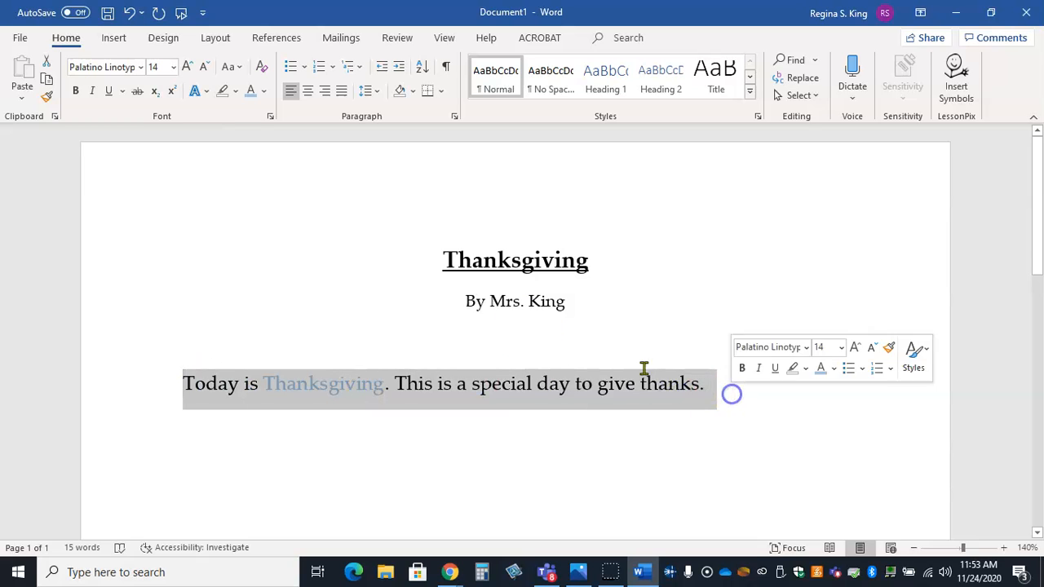
click(263, 91)
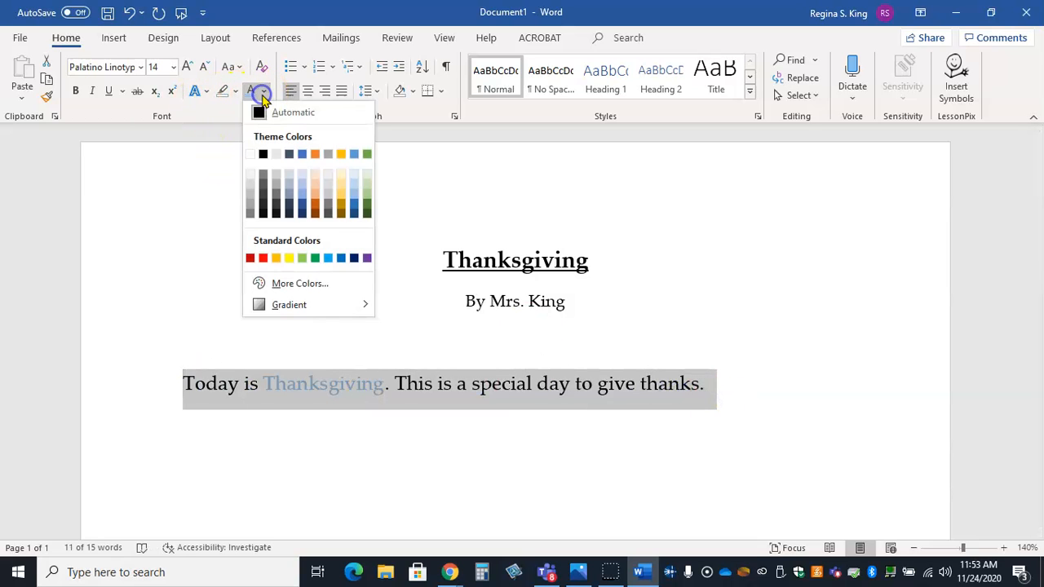
click(260, 112)
click(327, 288)
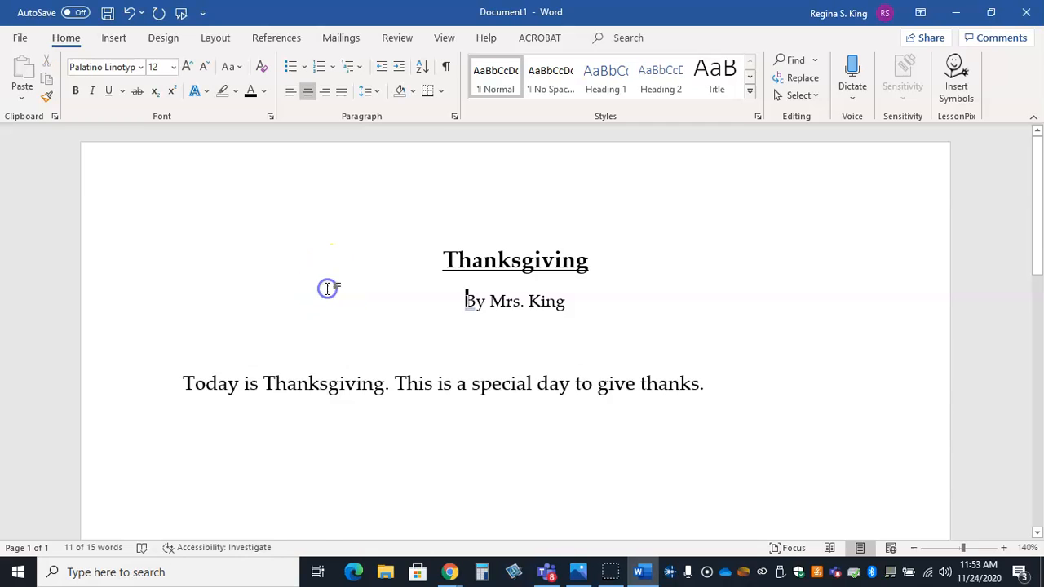
click(403, 458)
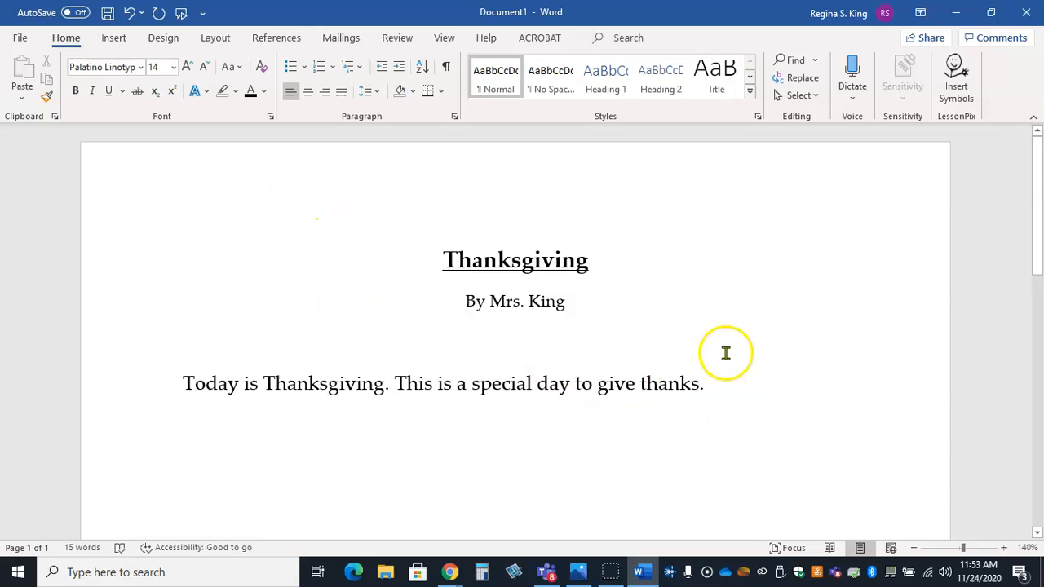
Step: Insert a table with three columns and four rows on a new line below the body sentences
click(720, 389)
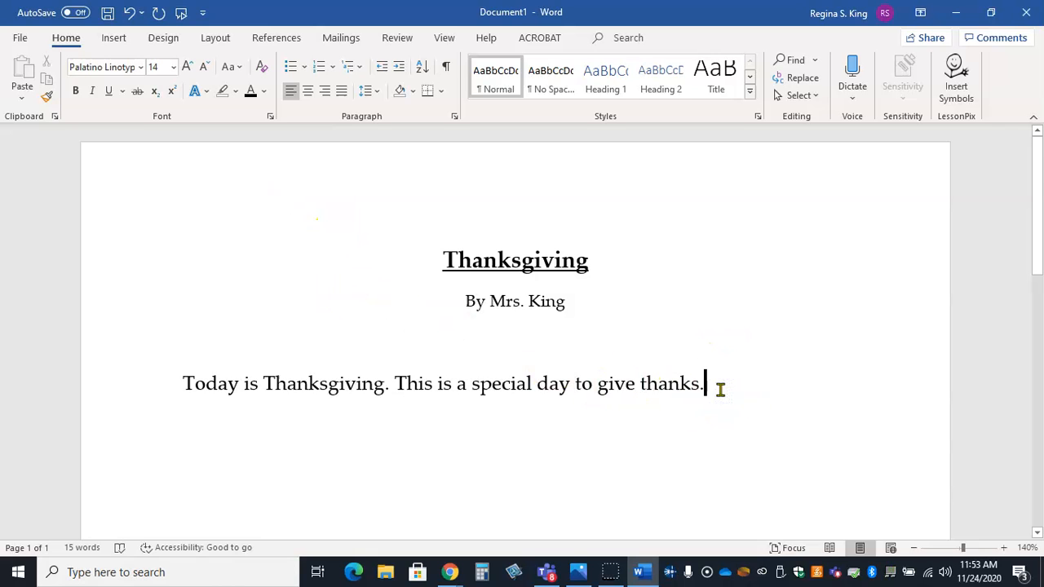
key(Return)
click(111, 39)
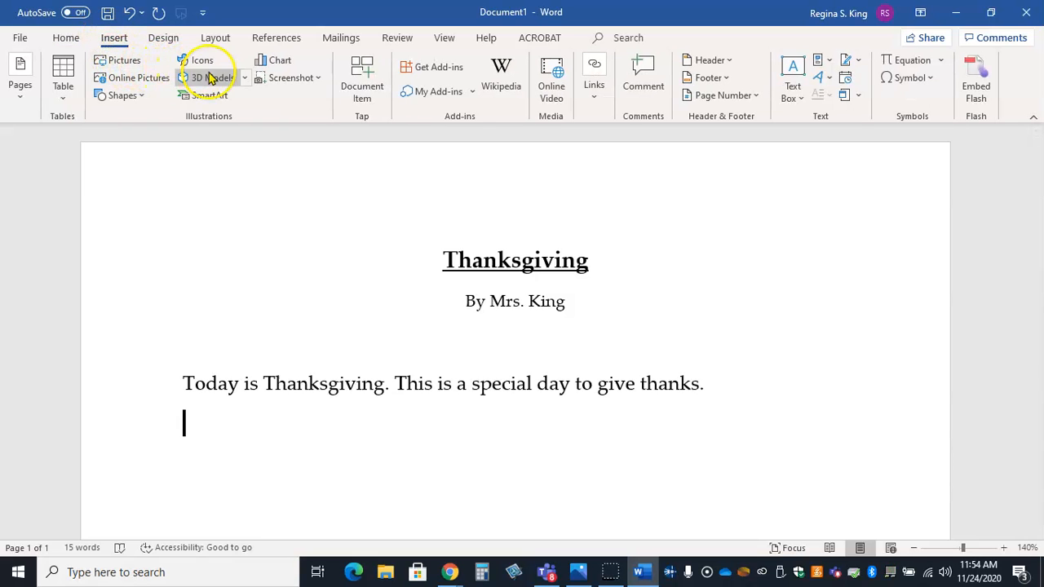
click(64, 102)
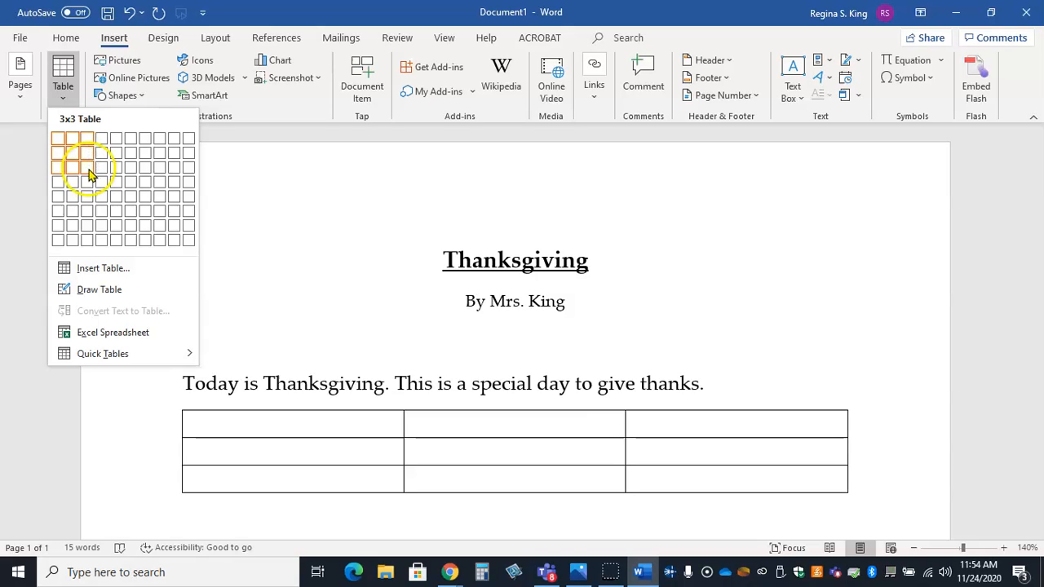
click(87, 181)
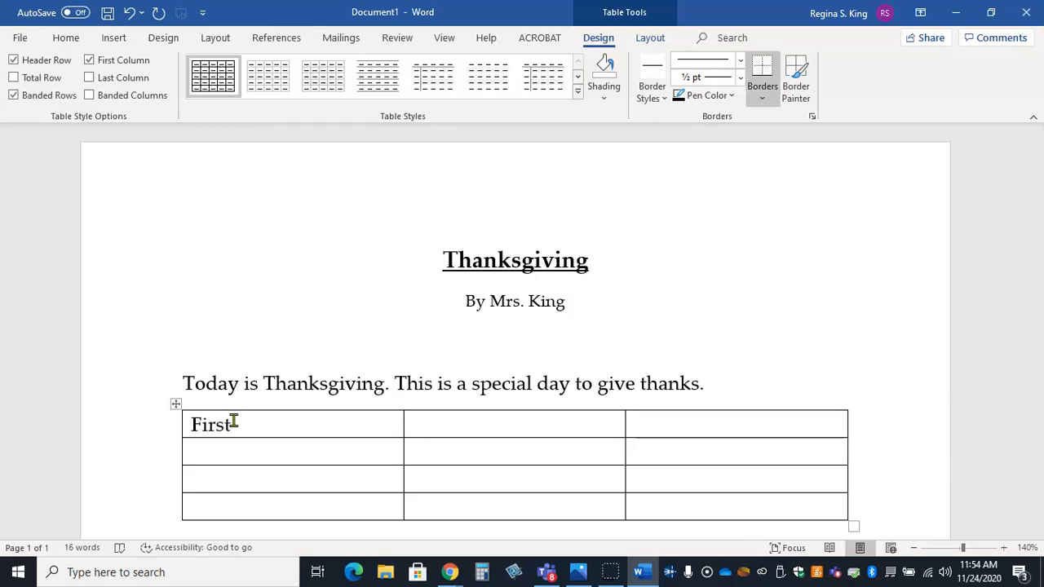
Step: Fill the table's header row with "First", "Last" and "Coming for TG"
key(Tab)
text(Ls)
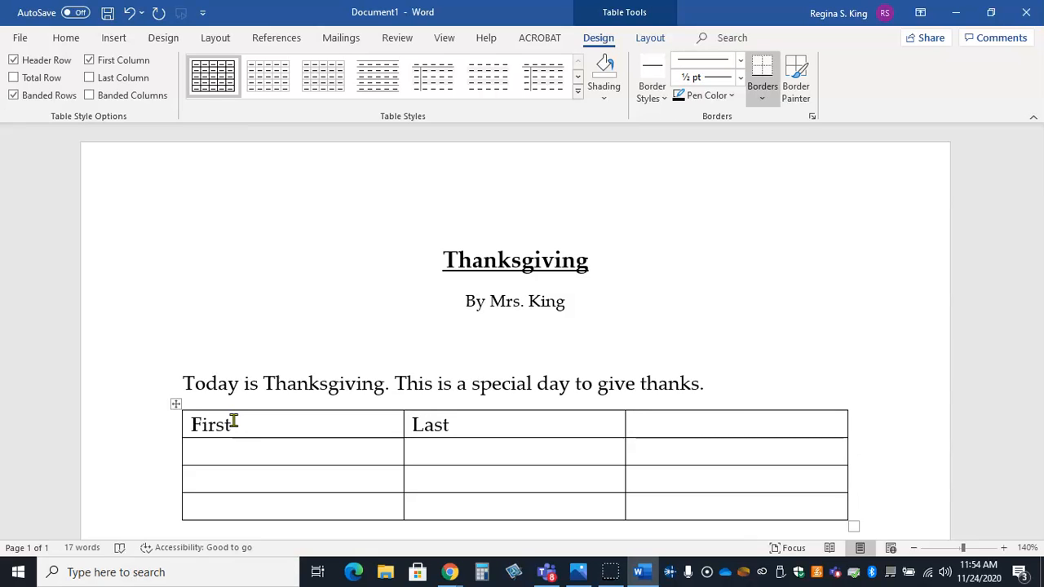
text(om)
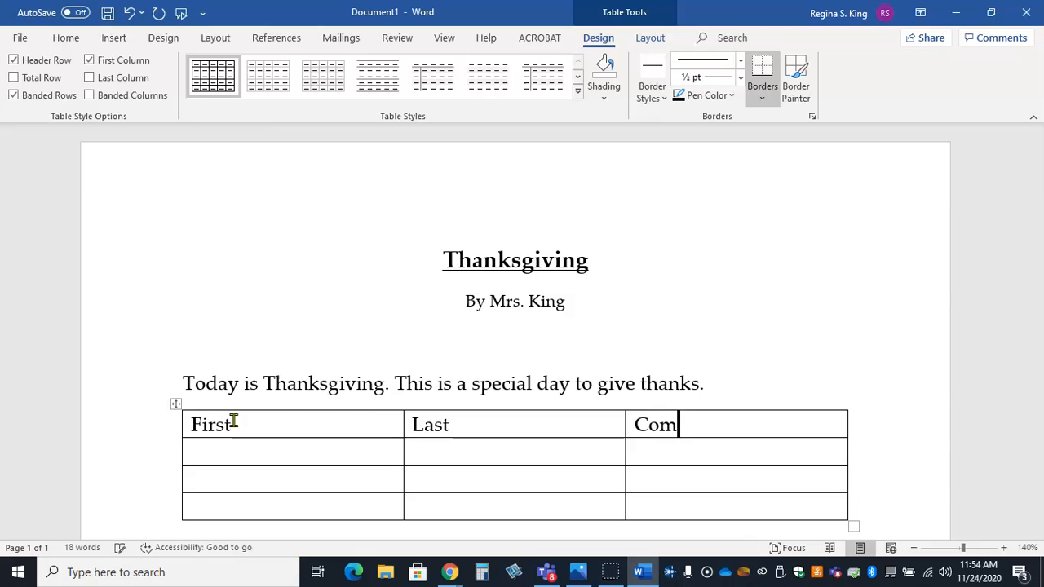
text(ing for TG)
Step: Fill the second table row with the author's first name, last name and "Yes"
click(214, 459)
text(Regina)
key(BackSpace)
key(BackSpace)
key(BackSpace)
key(BackSpace)
key(BackSpace)
text(egi)
key(BackSpace)
key(BackSpace)
key(BackSpace)
text(eigna)
key(BackSpace)
key(BackSpace)
key(BackSpace)
key(BackSpace)
text(gina)
key(Tab)
text(King)
key(Tab)
text(Yes)
key(Tab)
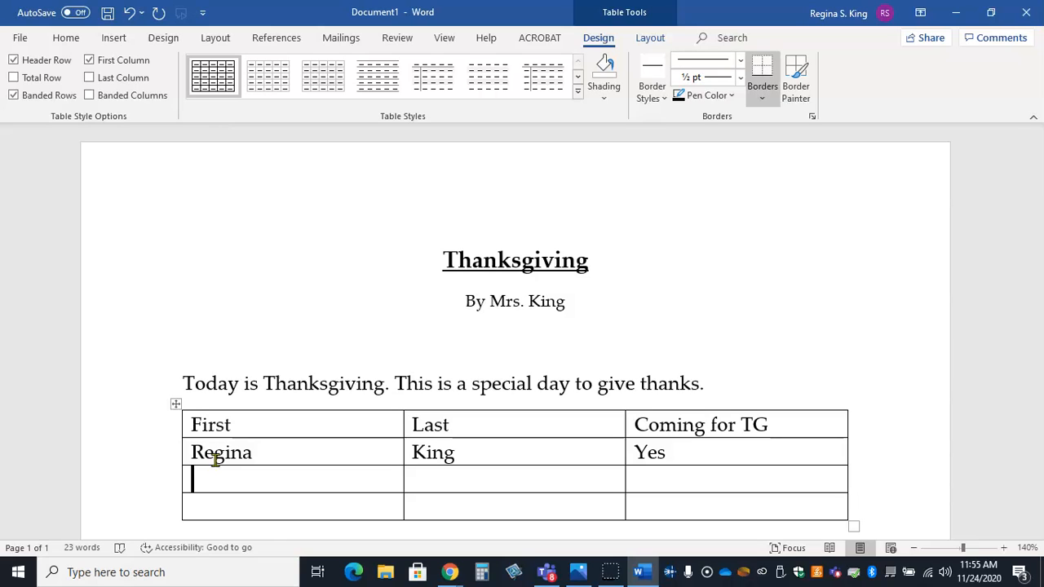
Step: Fill the third table row with "Donald", "Duck" and "Yes"
text(Donald)
key(Tab)
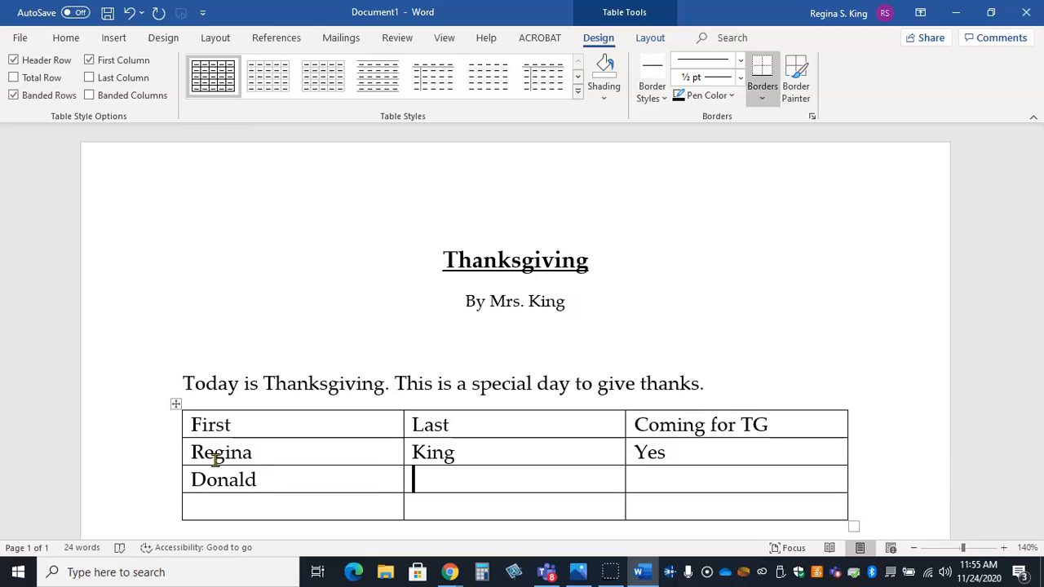
text(Duck)
key(Tab)
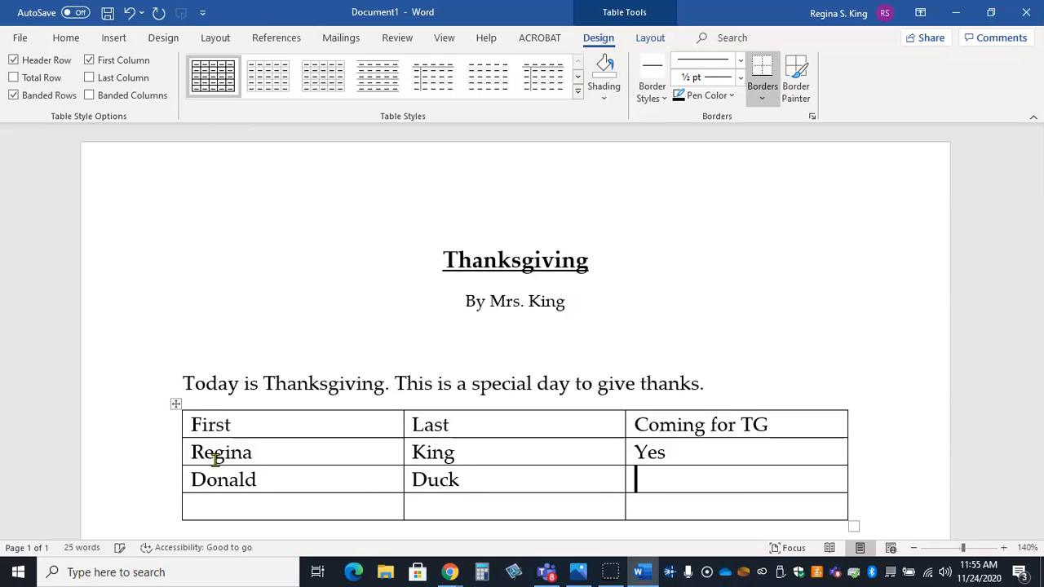
text(Yes)
key(Tab)
Step: Fill the fourth table row with "Micky", "Mouse" and "No"
text(Minne)
key(Tab)
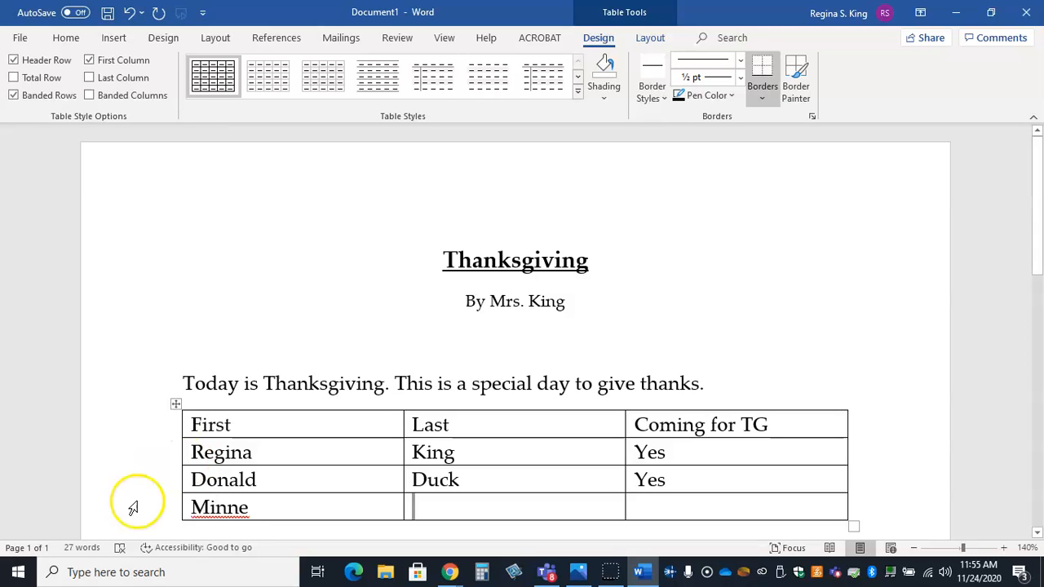
click(252, 511)
key(BackSpace)
key(BackSpace)
key(BackSpace)
text(cky)
key(Tab)
text(MOu)
key(BackSpace)
key(BackSpace)
text(ouse)
key(Tab)
text(NO)
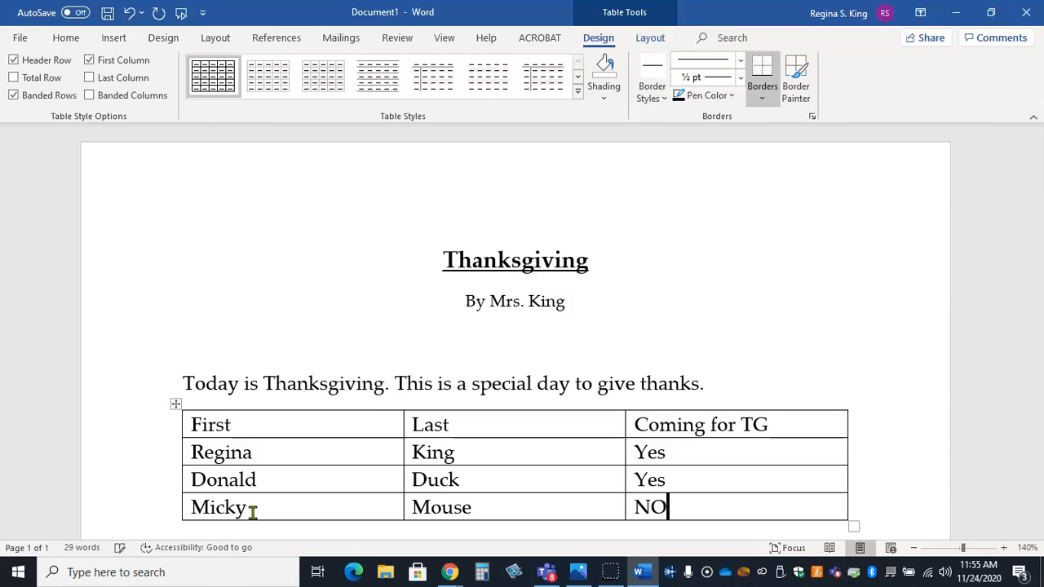
key(BackSpace)
text(o)
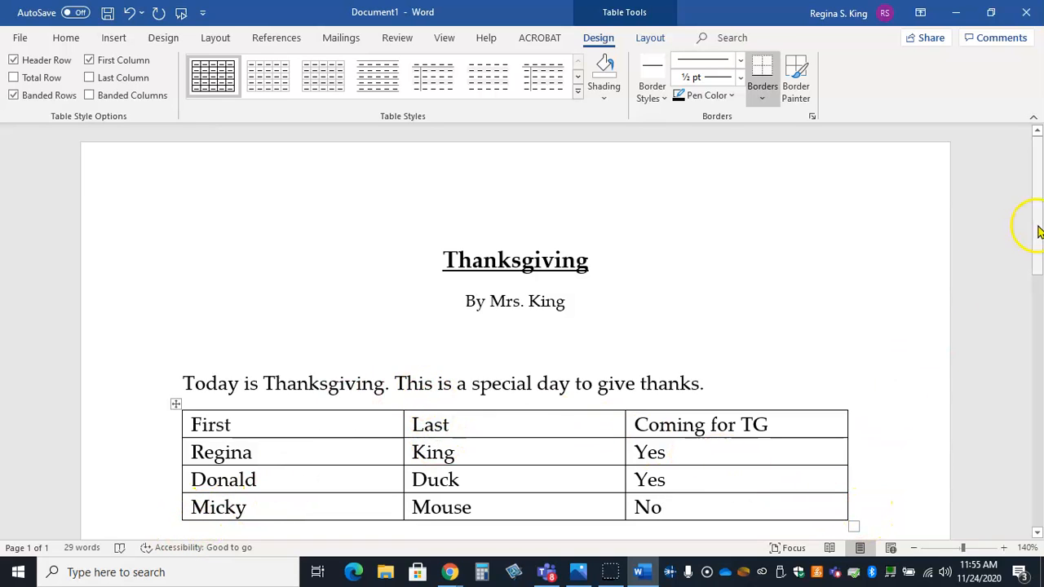
Step: Add two empty rows at the end of the table, after the "Micky Mouse" row
scroll(1037, 234, down, 2)
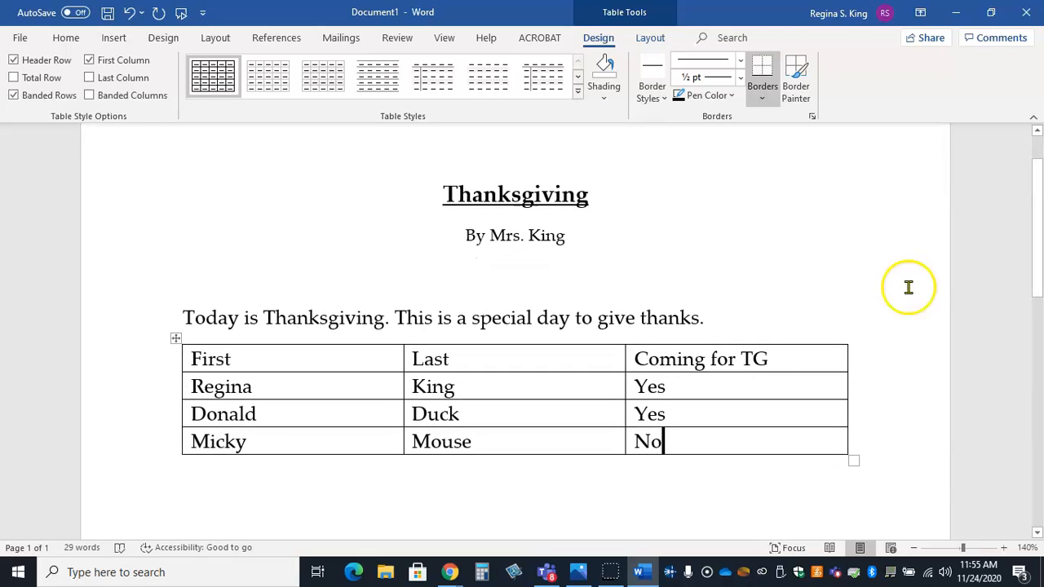
click(861, 445)
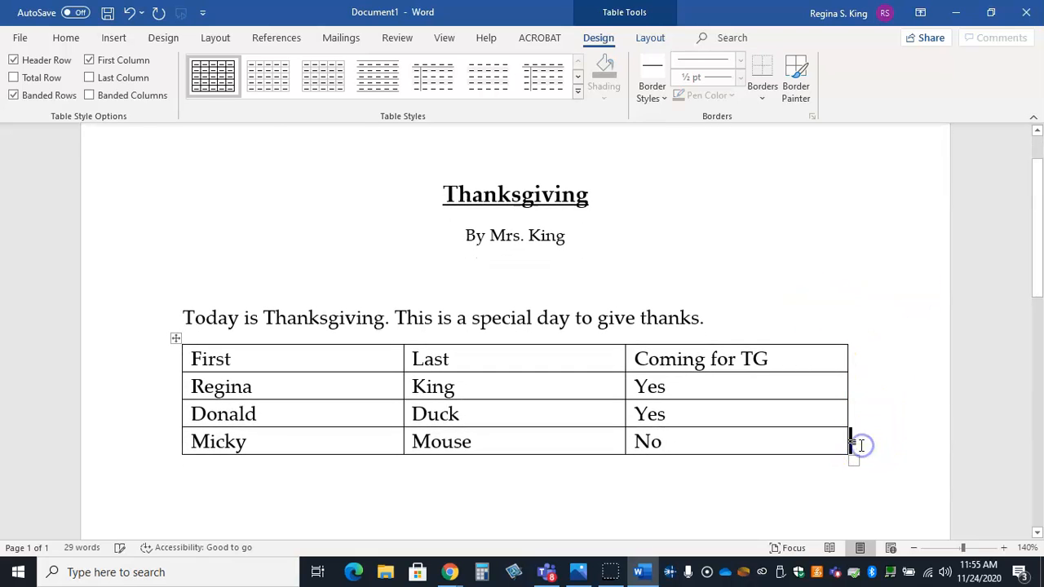
click(725, 482)
click(862, 432)
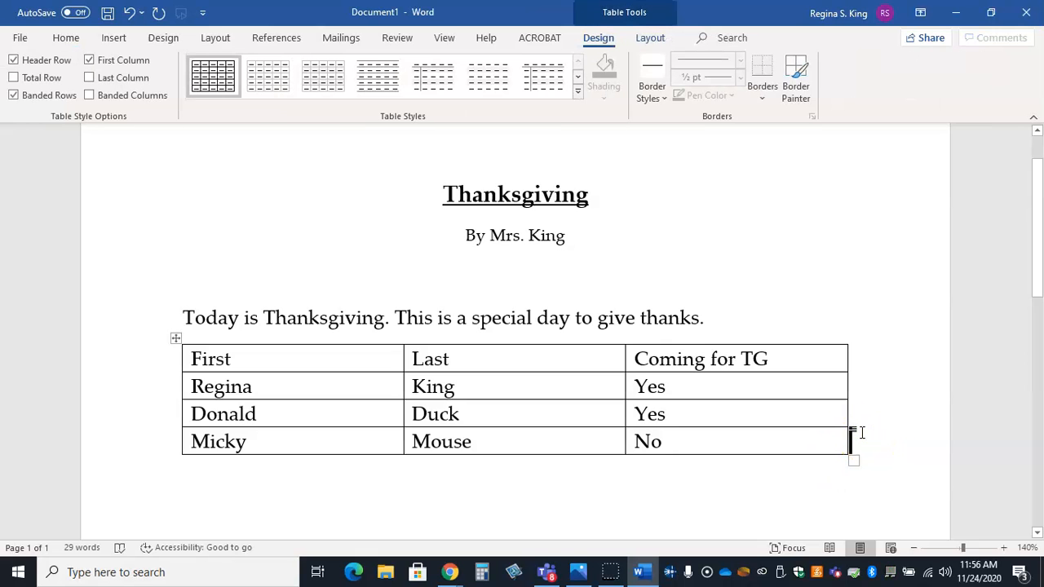
key(Return)
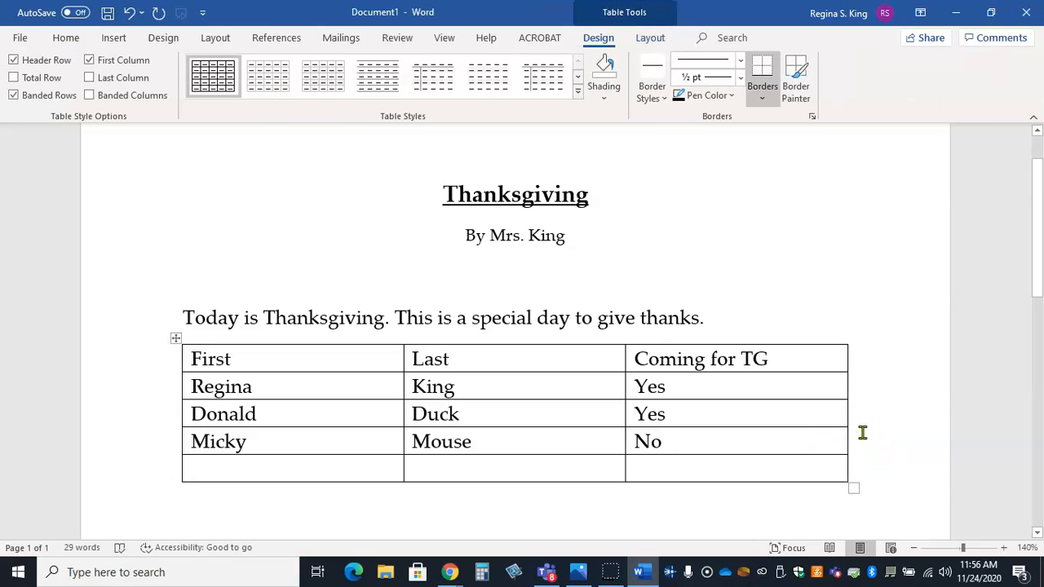
click(851, 468)
key(Return)
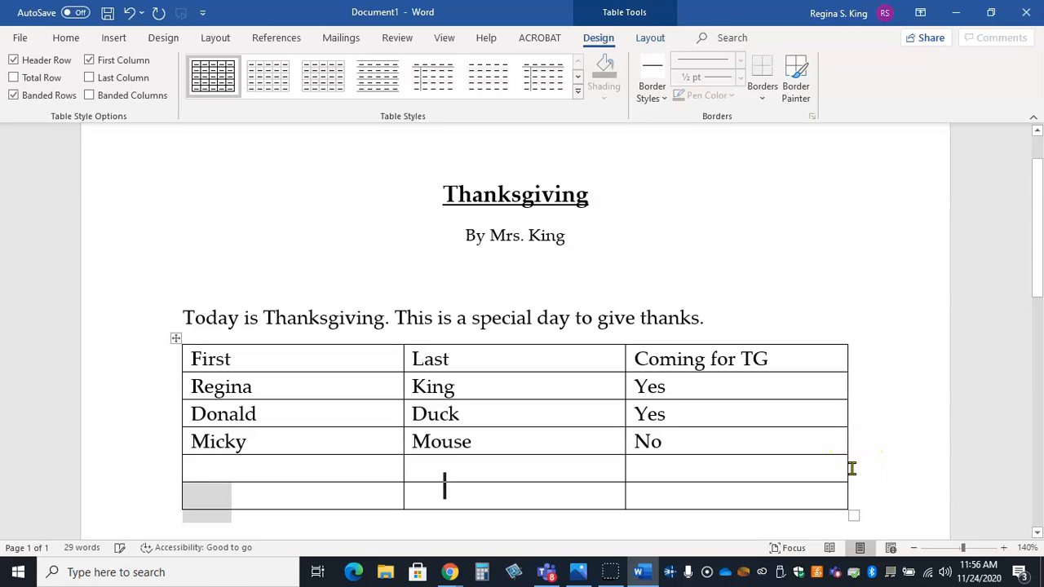
Step: Leave a blank line below the table and enter the filler text "TTTTTTT IINEIUREJIEJR" in capitals, ending with a line break
click(823, 516)
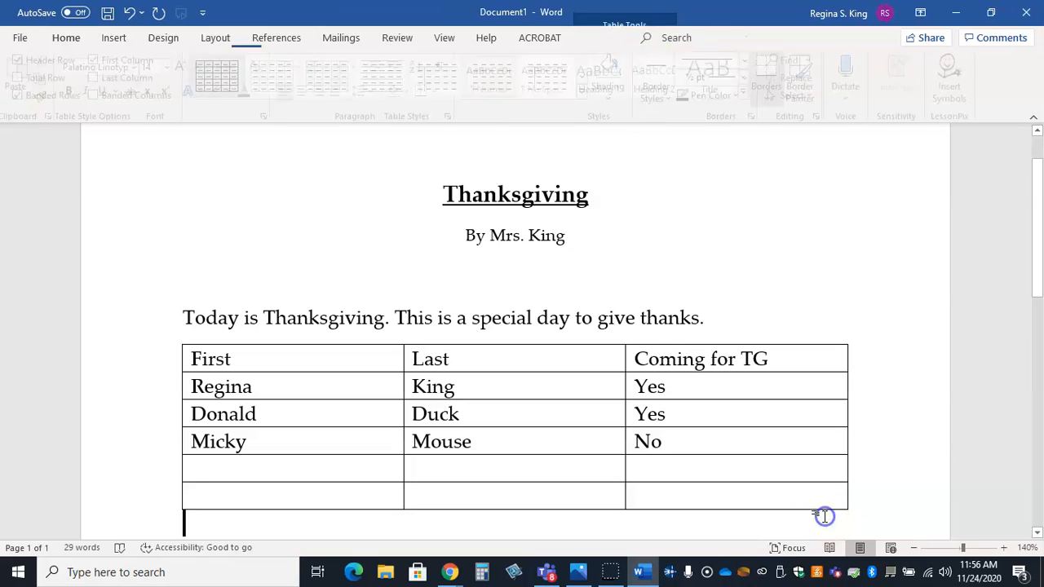
click(1038, 299)
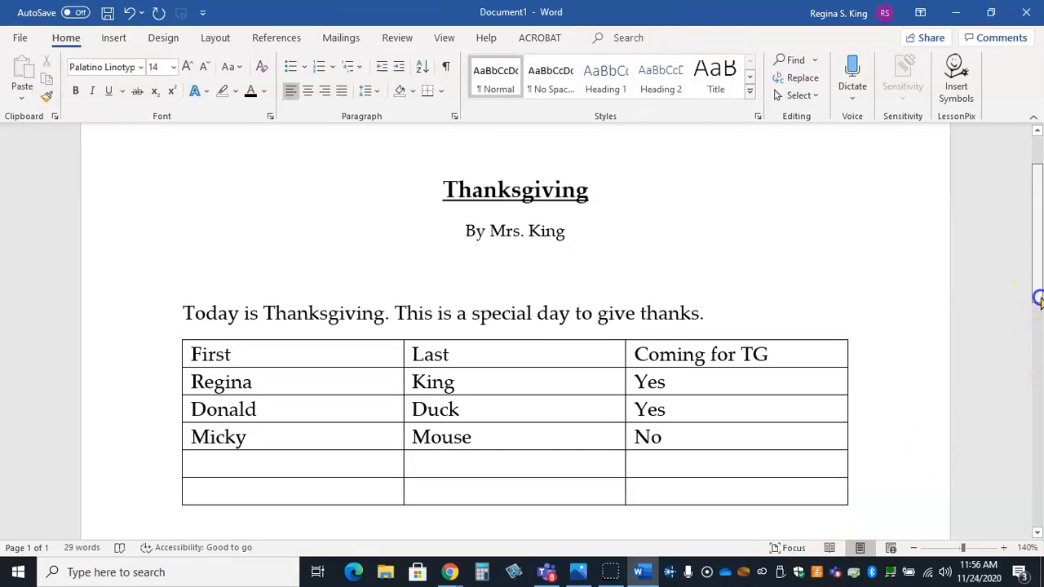
drag(1038, 300, 1039, 315)
key(Return)
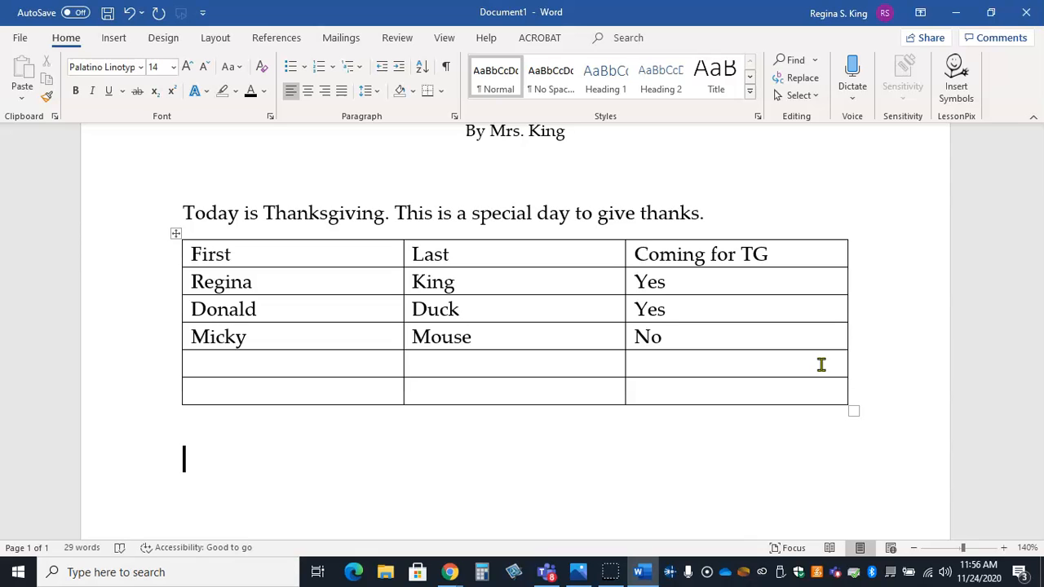
text(th)
key(BackSpace)
key(BackSpace)
text(TTTTTTT)
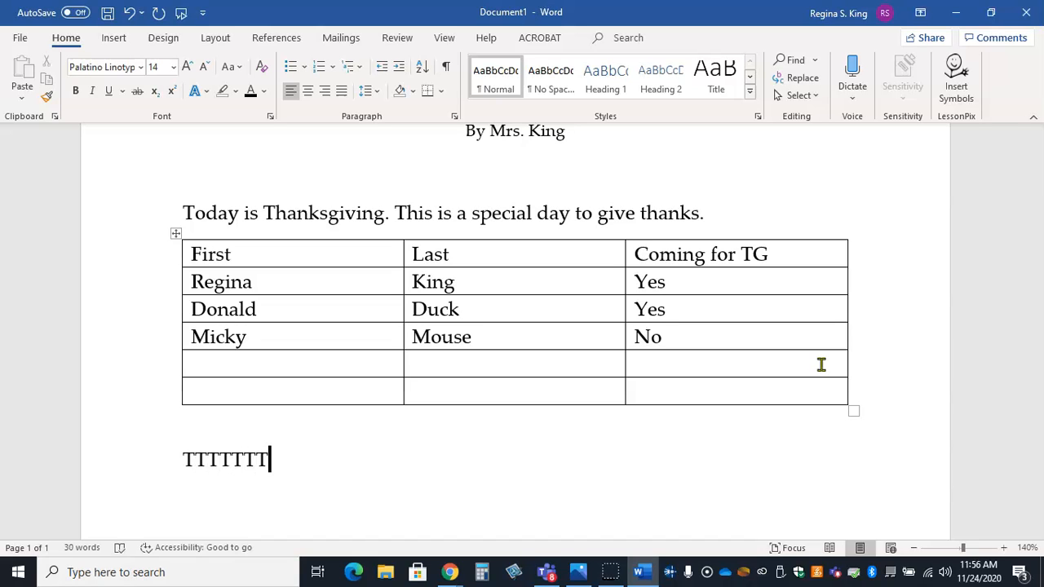
text(   IINEIUREJIEJR)
key(Return)
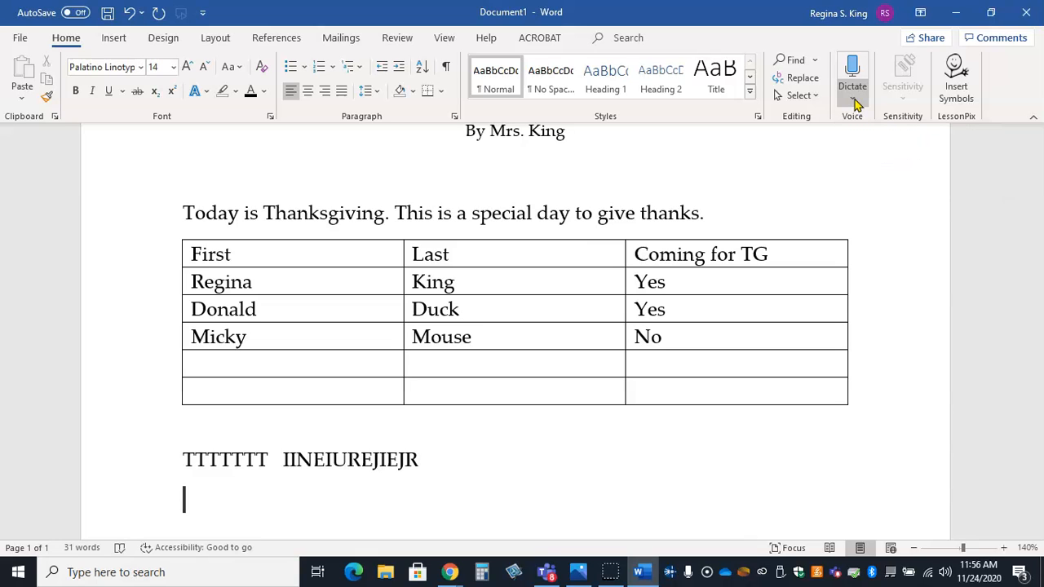
Step: Dictate three sentences about the first day of Thanksgiving vacation, playing outside with friends tomorrow and visiting grandparents on the weekend, and stop dictation
click(854, 102)
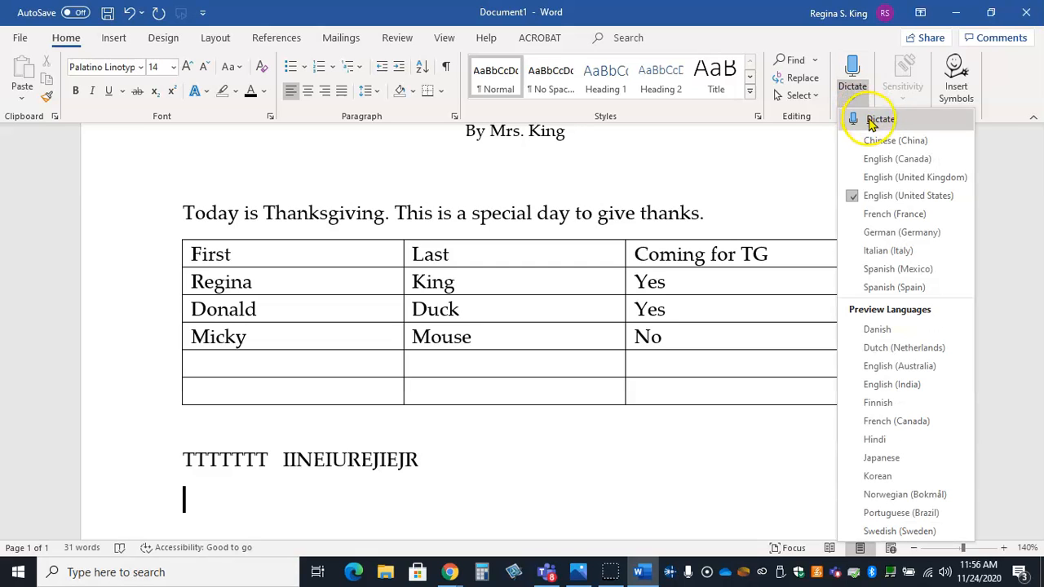
click(871, 121)
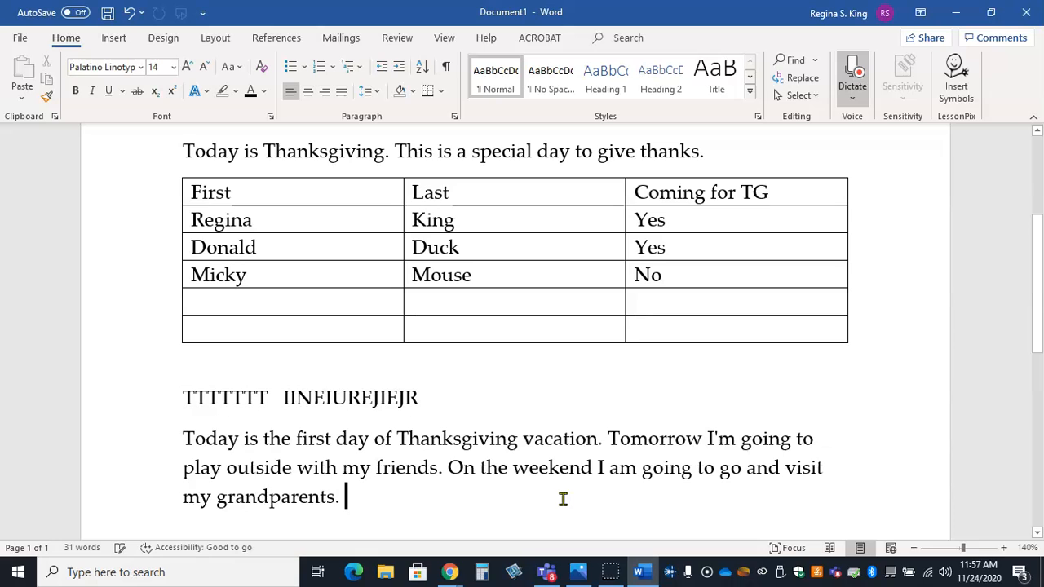
click(855, 77)
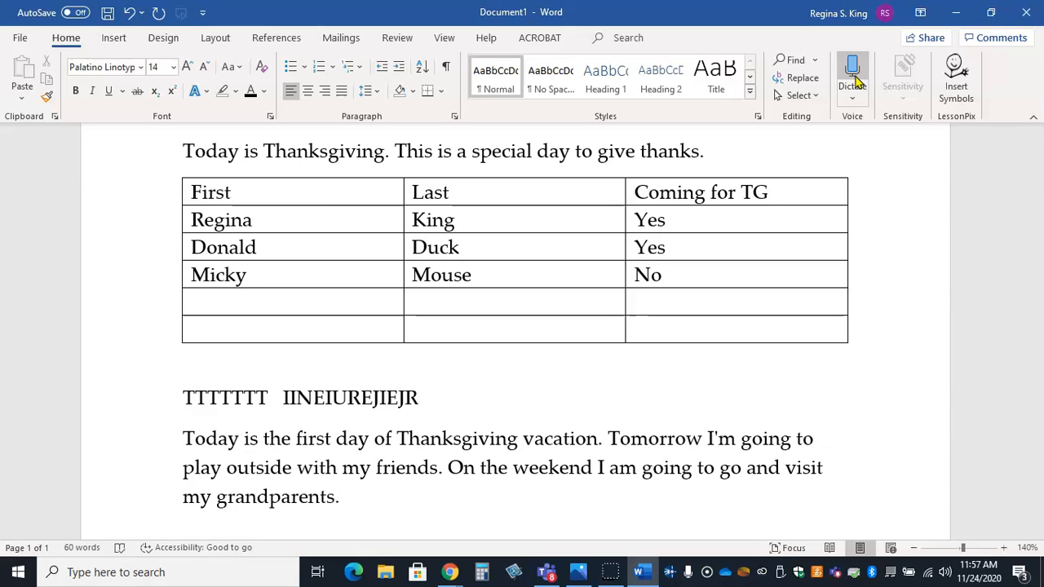
Step: Start a new paragraph below the dictated text, dictate the same Thanksgiving vacation text without spoken punctuation, and stop dictation
key(Return)
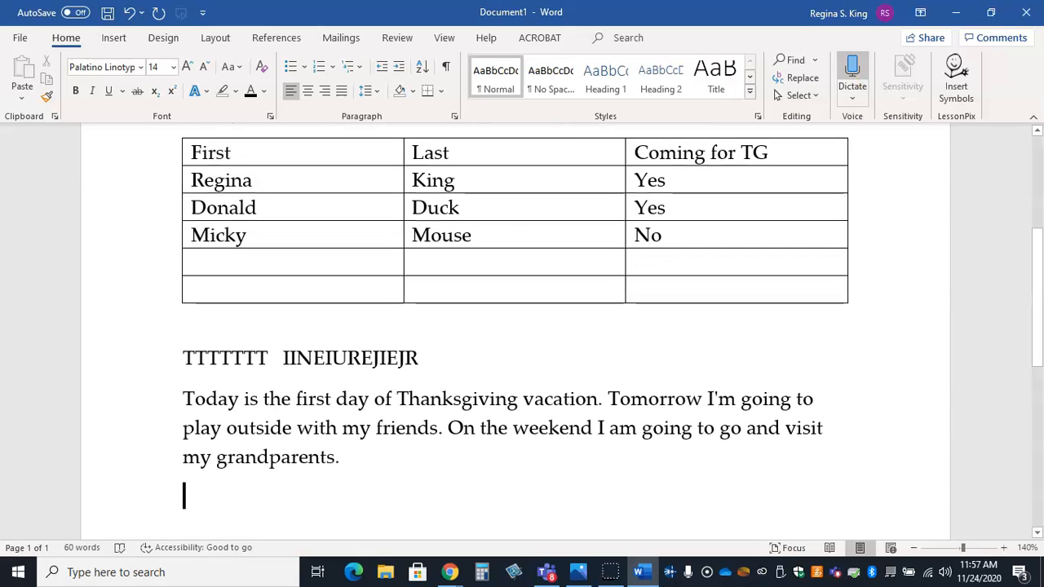
key(Return)
key(BackSpace)
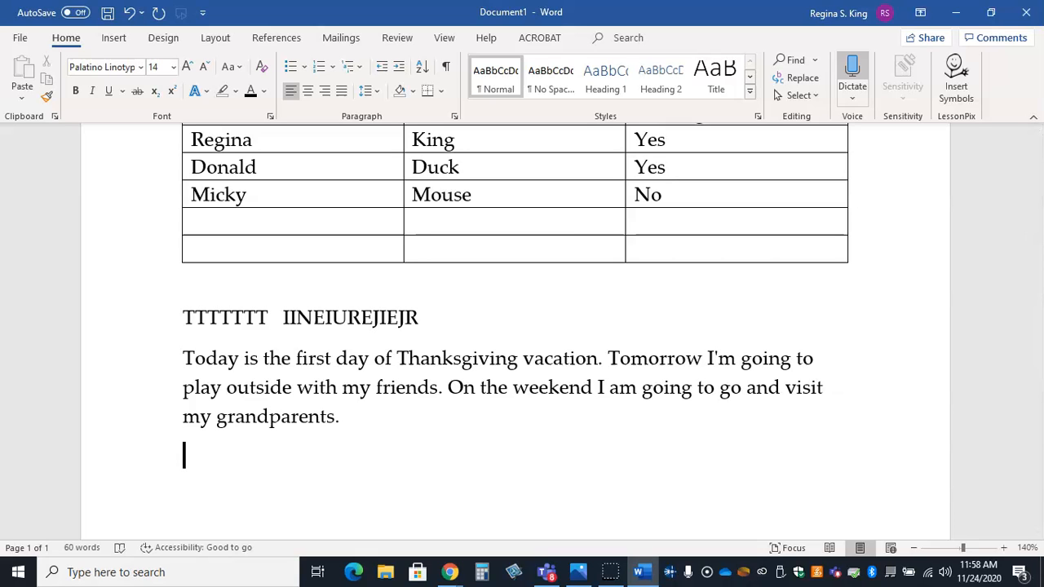
key(Return)
key(BackSpace)
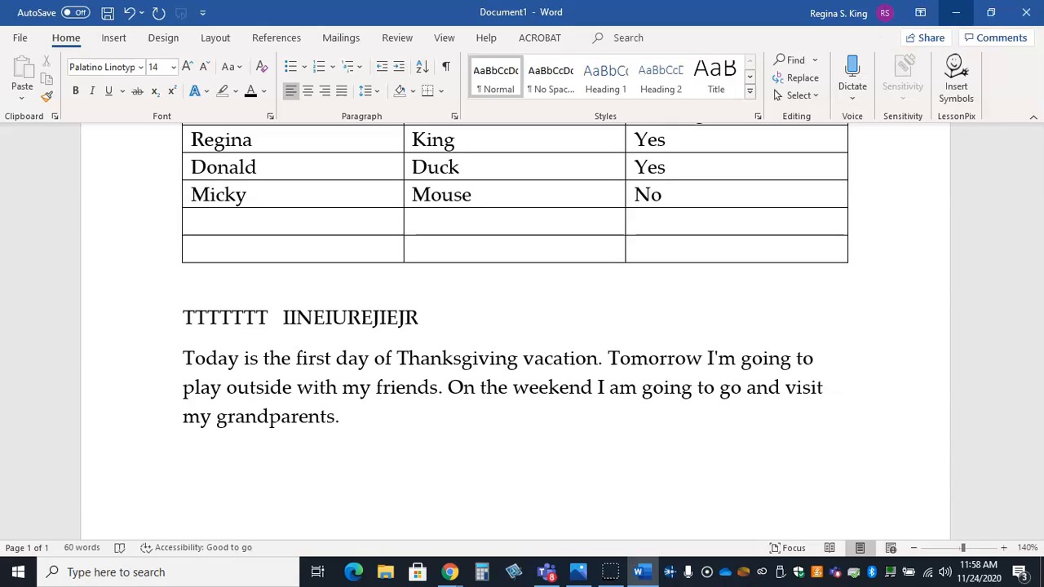
click(855, 99)
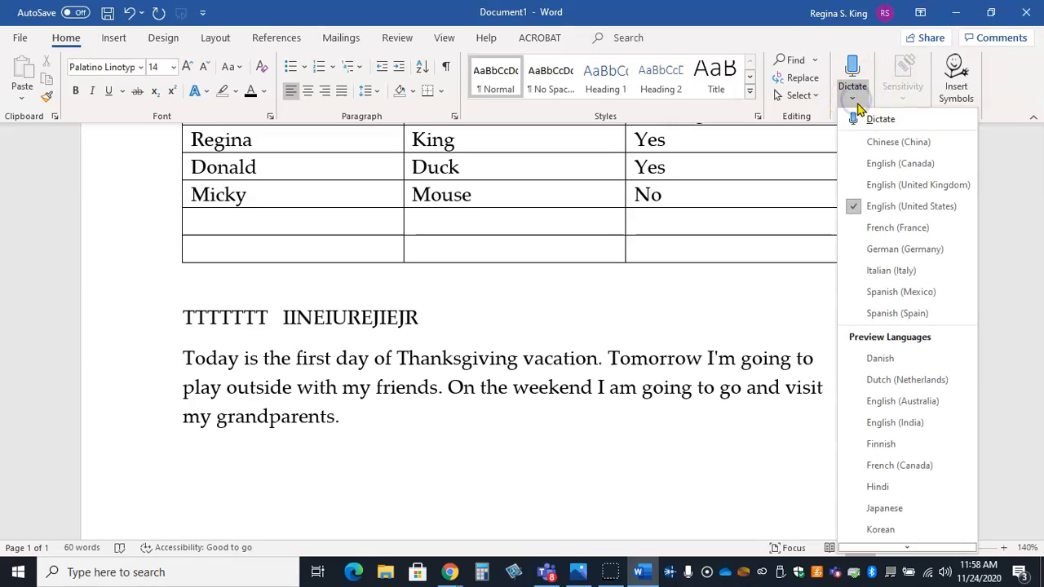
click(860, 117)
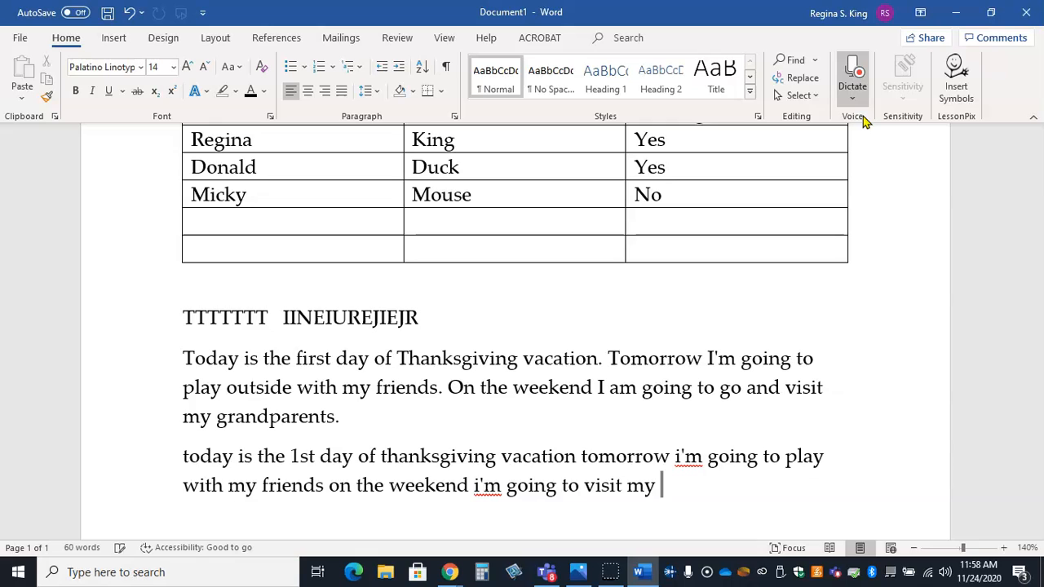
click(856, 97)
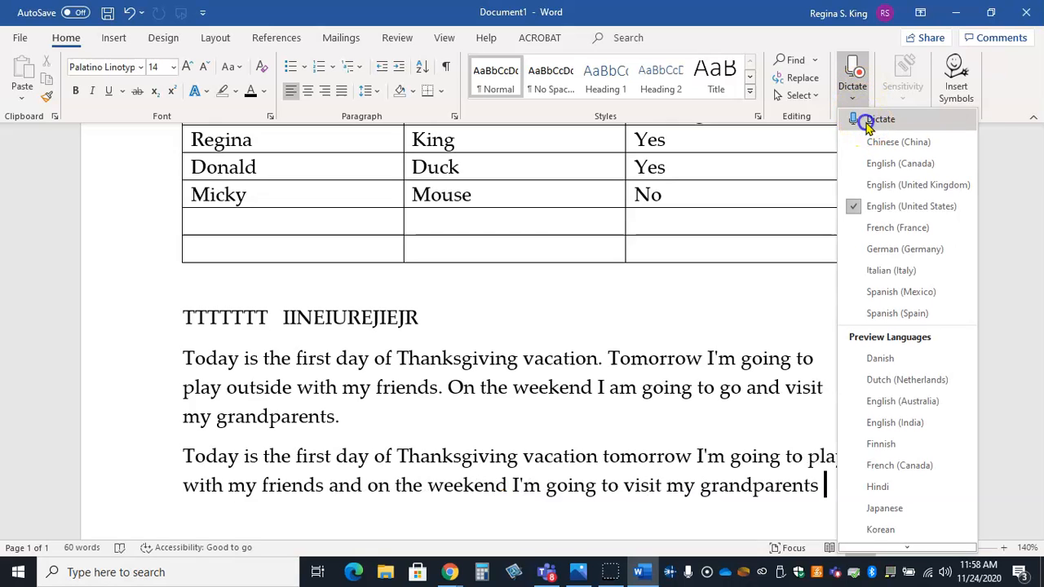
click(867, 120)
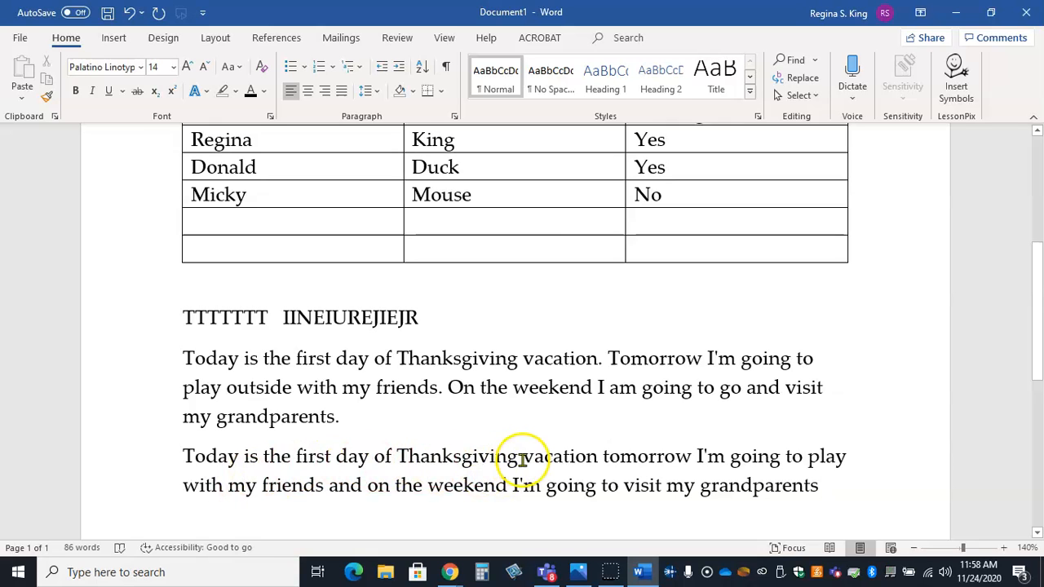
click(692, 457)
text(.)
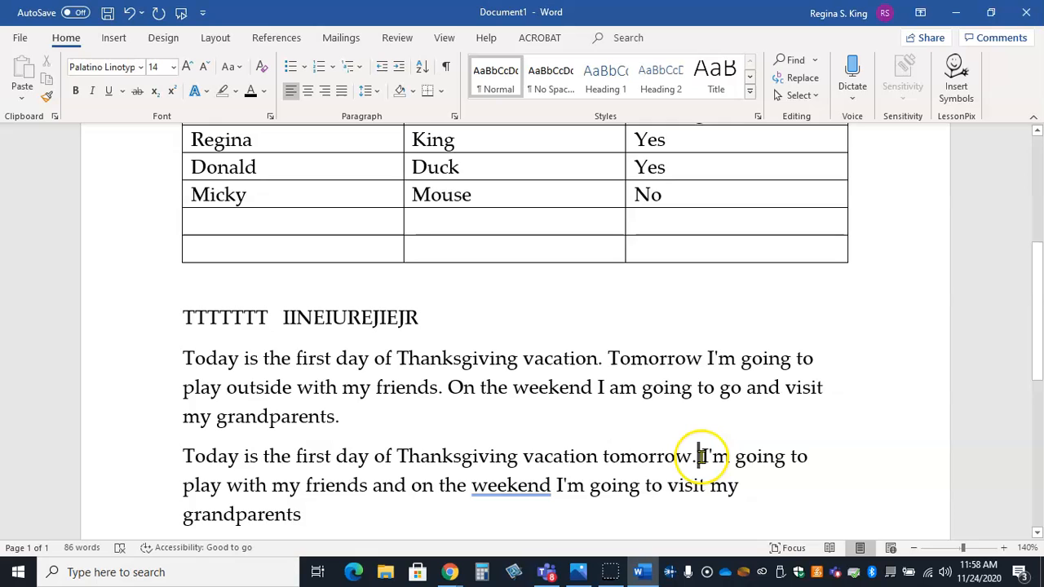
key(BackSpace)
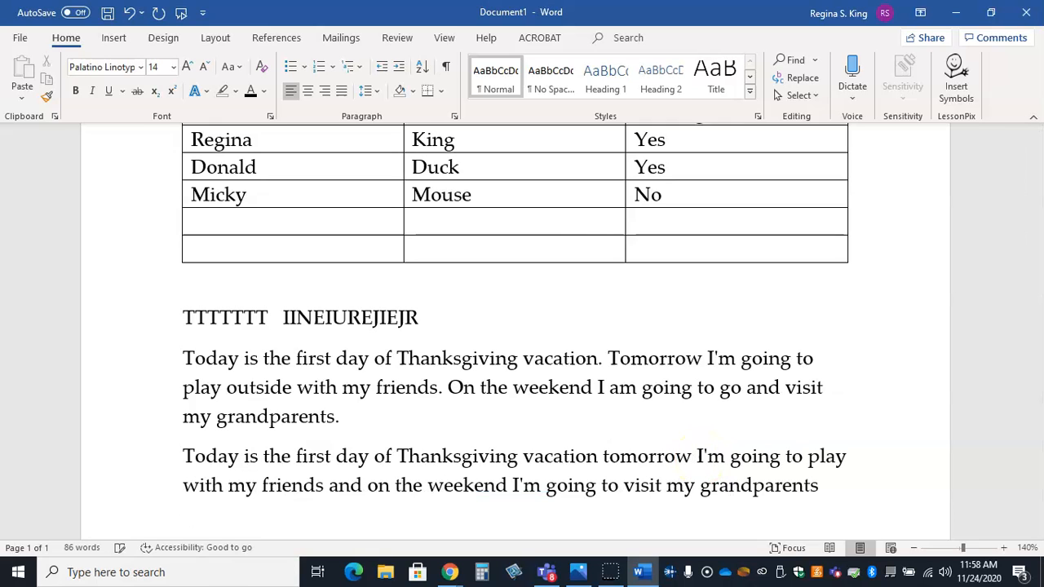
Step: In the second dictated paragraph, add a period after "vacation" and capitalize "Tomorrow"
click(599, 457)
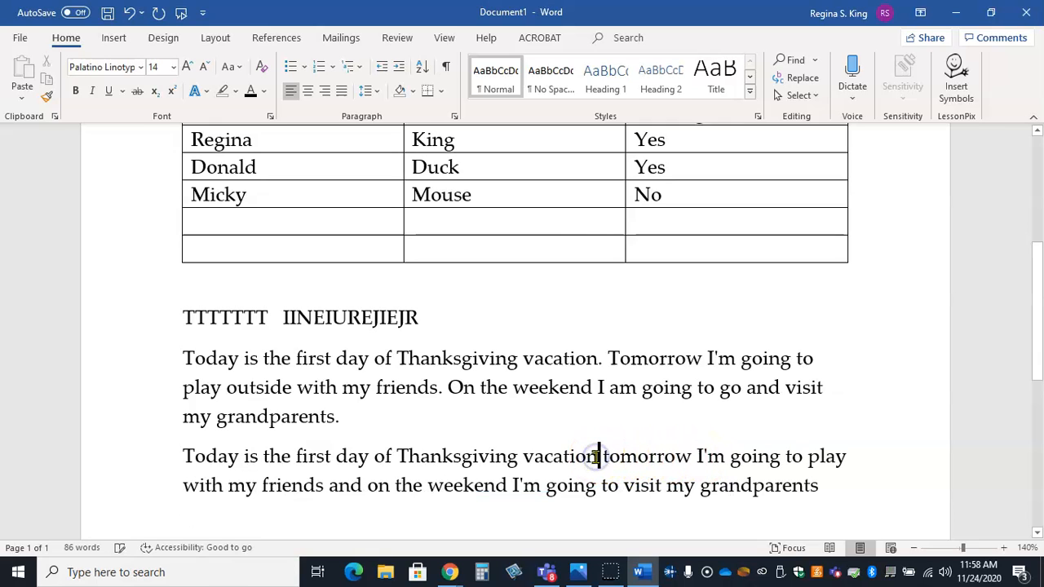
text(.)
click(614, 457)
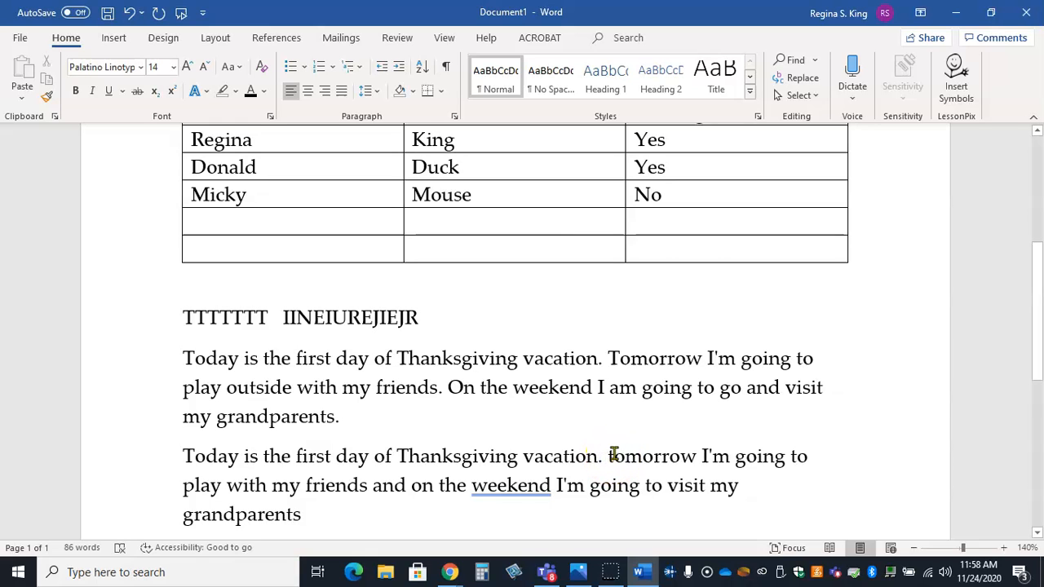
key(BackSpace)
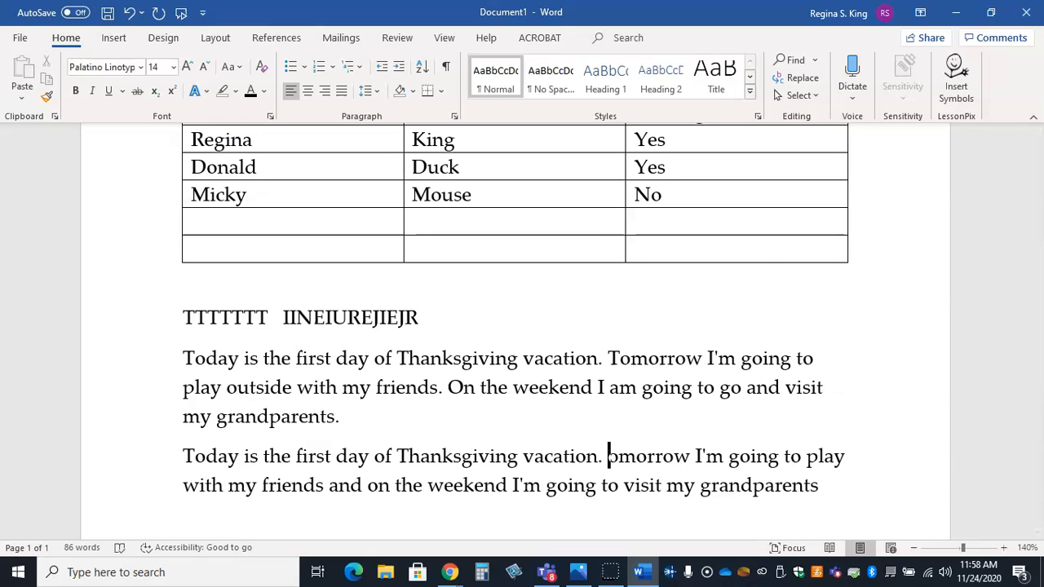
text(T)
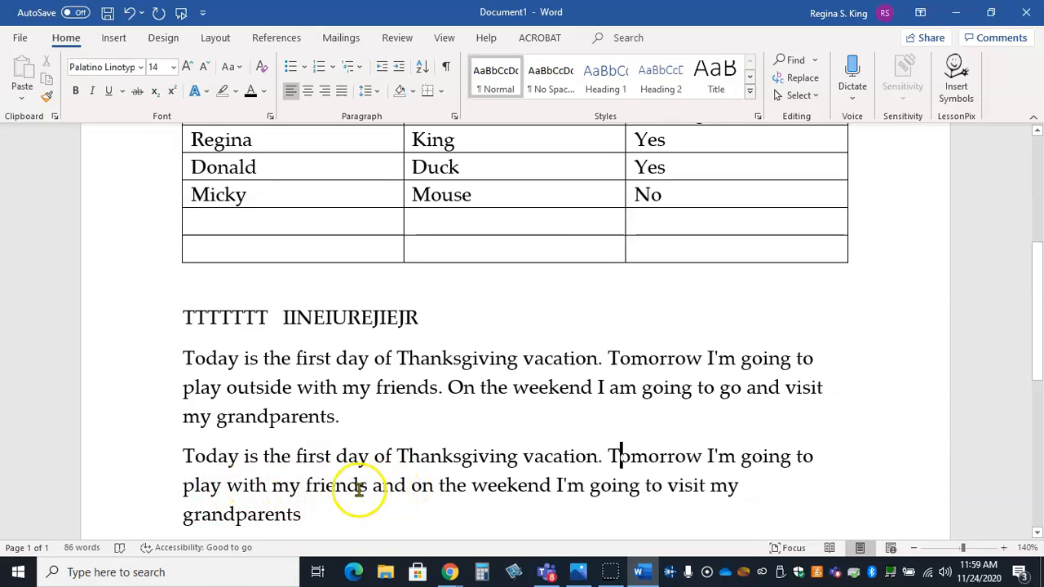
Step: Replace the word "and" after "friends" with a period in the second dictated paragraph
click(411, 487)
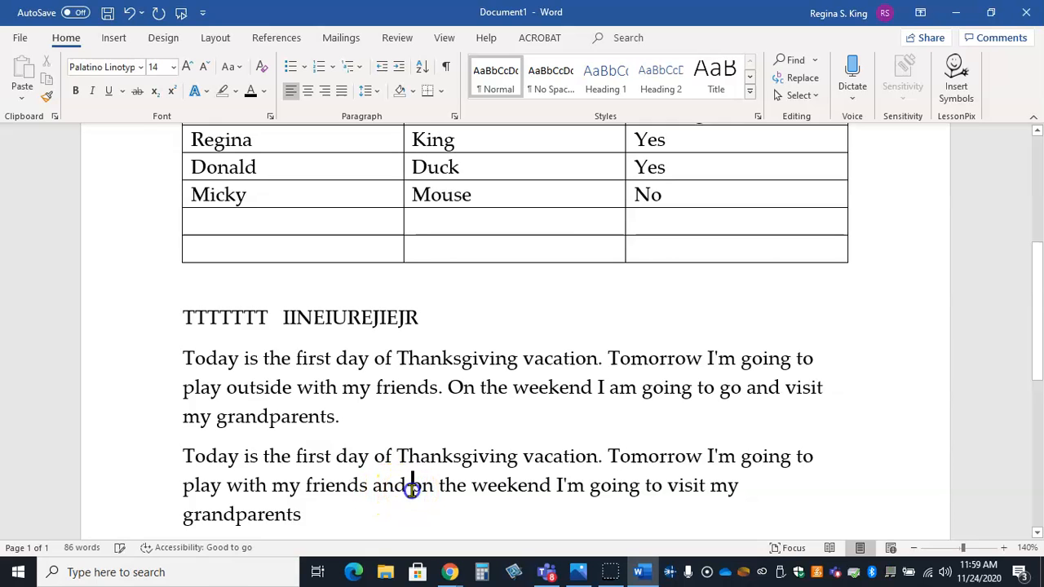
key(BackSpace)
key(BackSpace)
key(BackSpace)
key(BackSpace)
key(BackSpace)
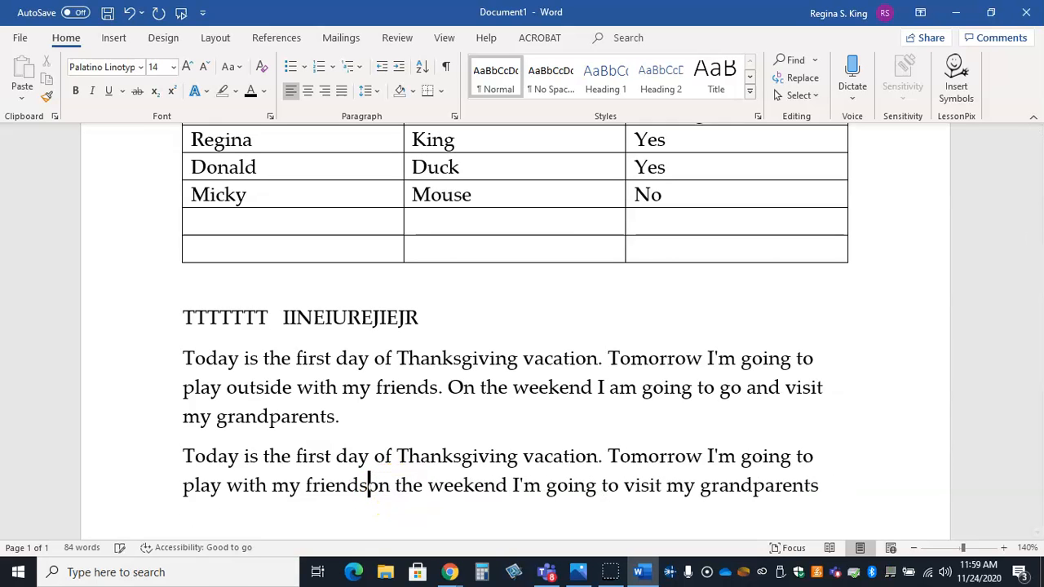
text(.)
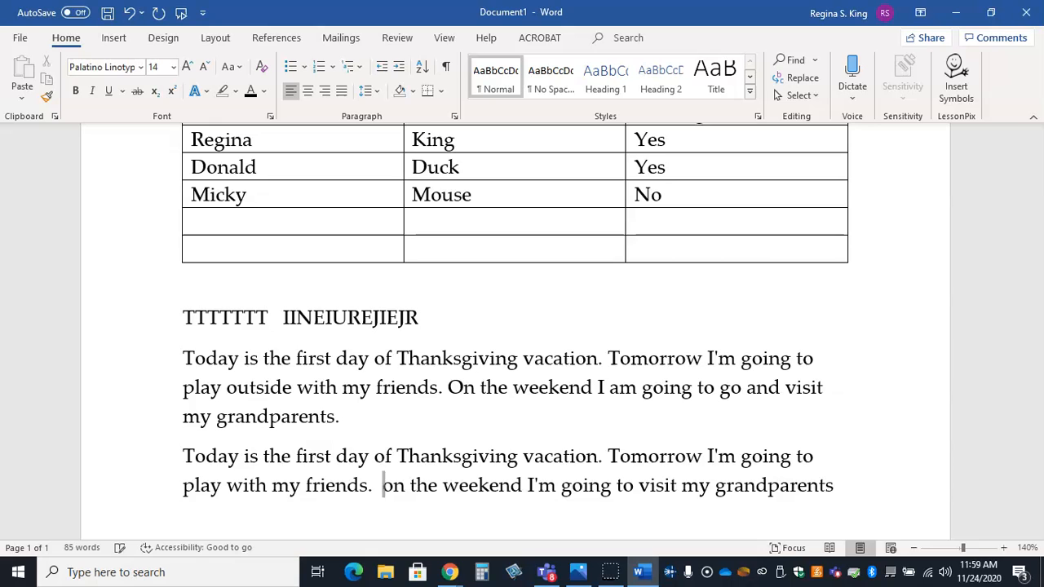
Step: Capitalize "On" before "the weekend" and end the second dictated paragraph with a period after "grandparents"
click(393, 487)
key(BackSpace)
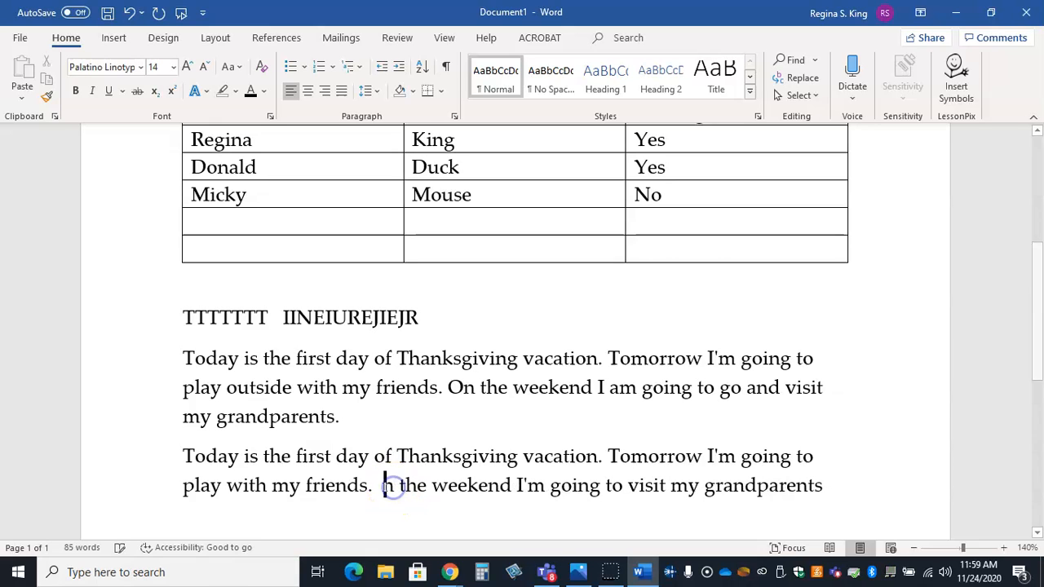
text(O)
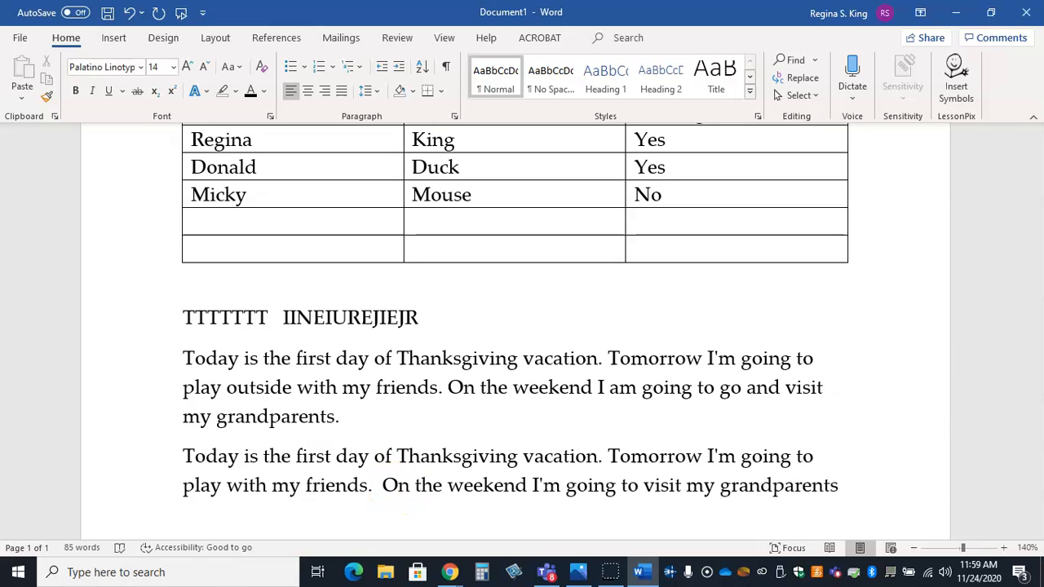
click(838, 485)
text(.)
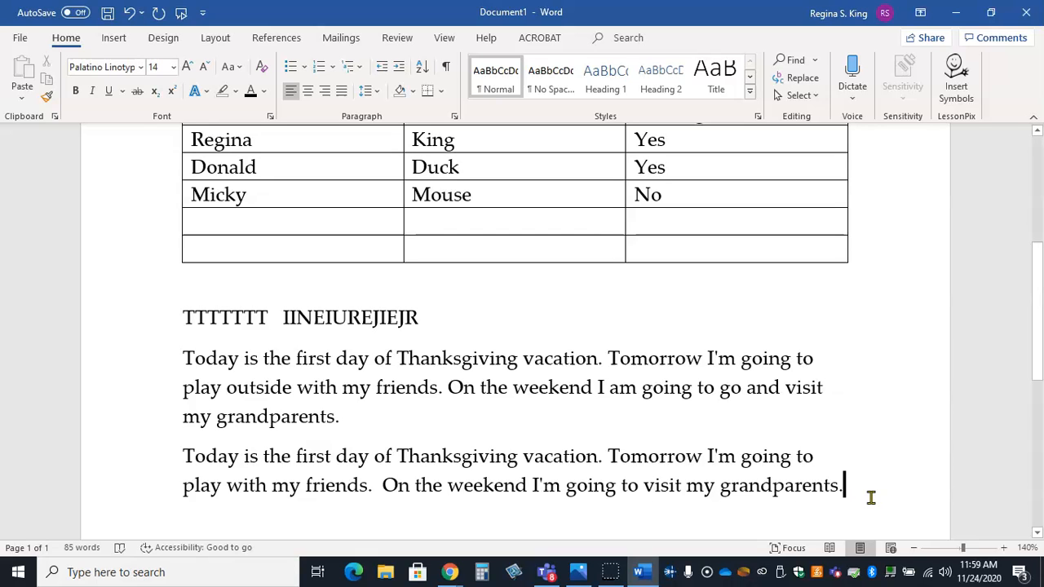
Step: Save the document to the school's OneDrive as a Word document named "Thanksgiving"
drag(1035, 369, 1030, 242)
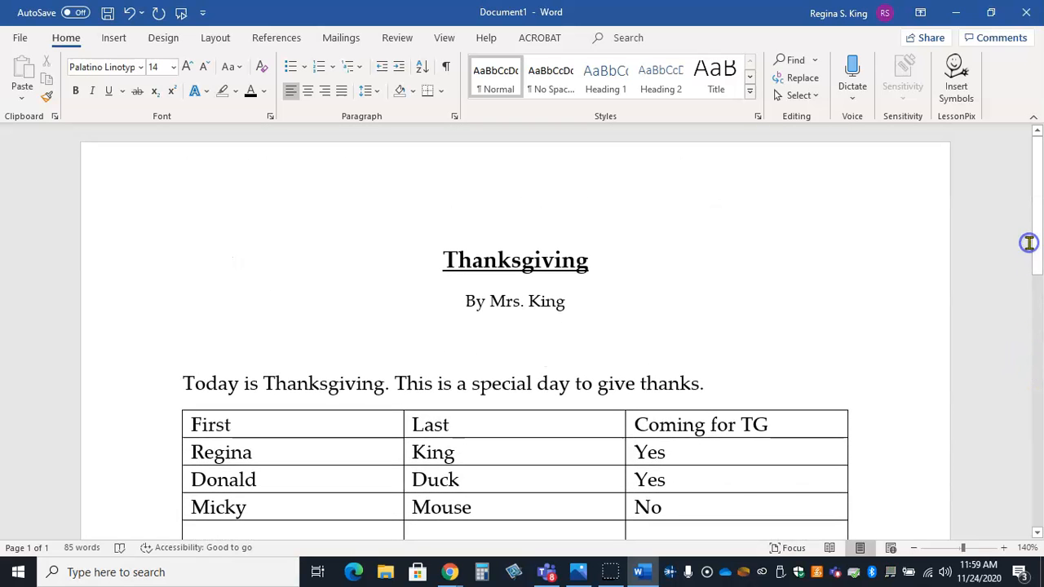
click(20, 41)
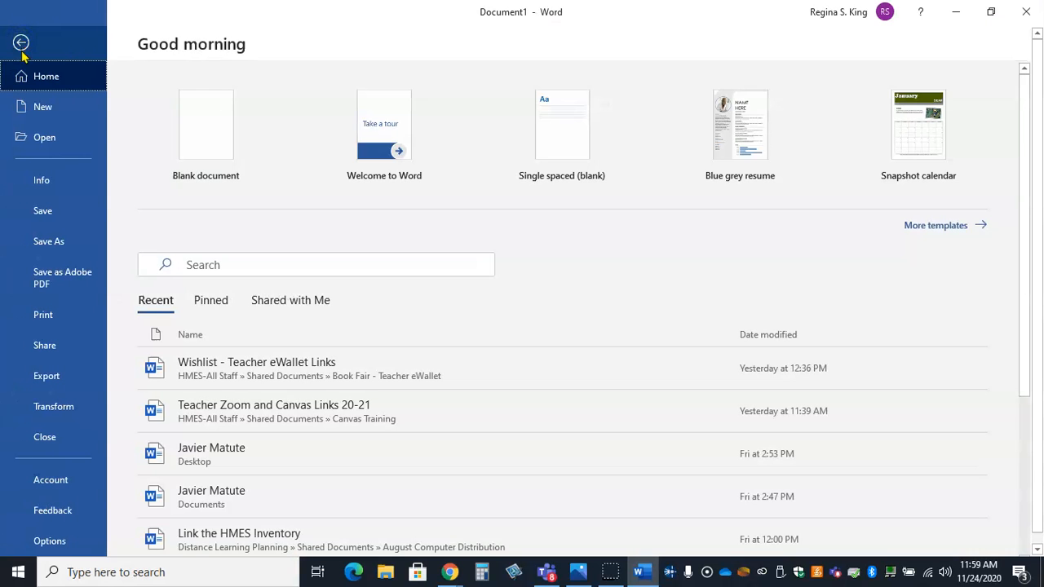
click(41, 214)
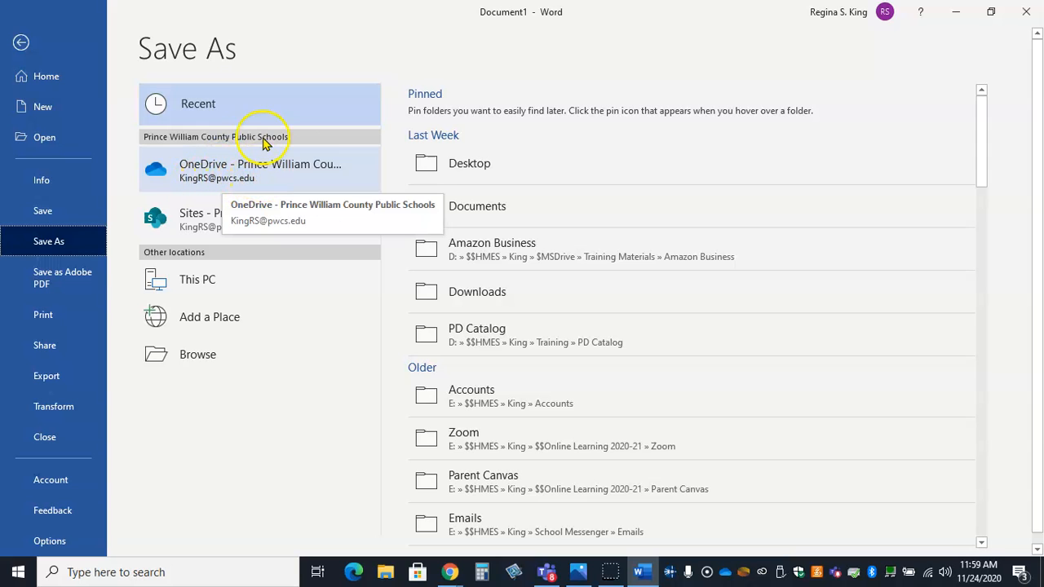
click(210, 177)
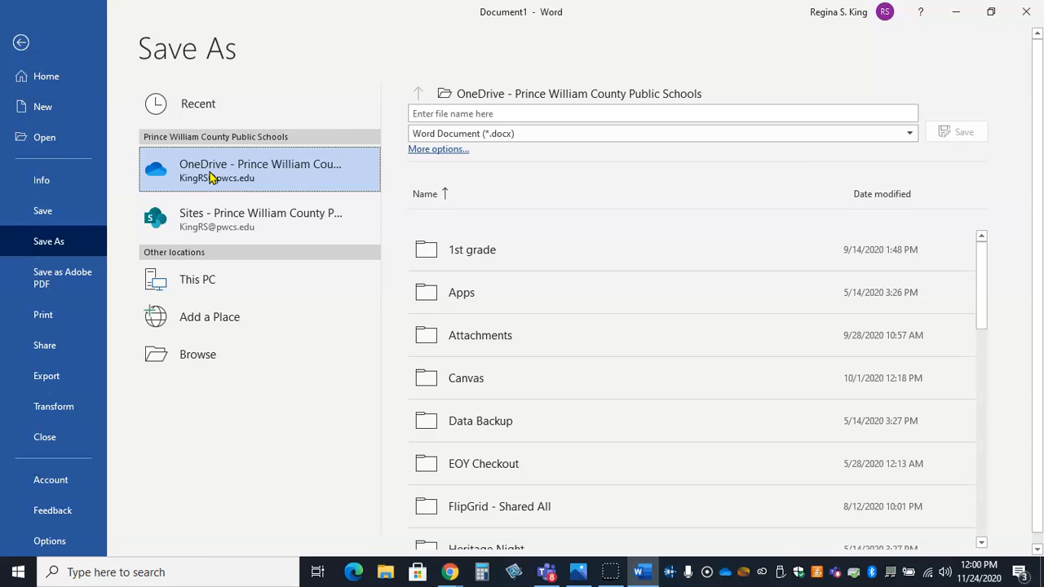
click(495, 113)
text(Thanksgiving)
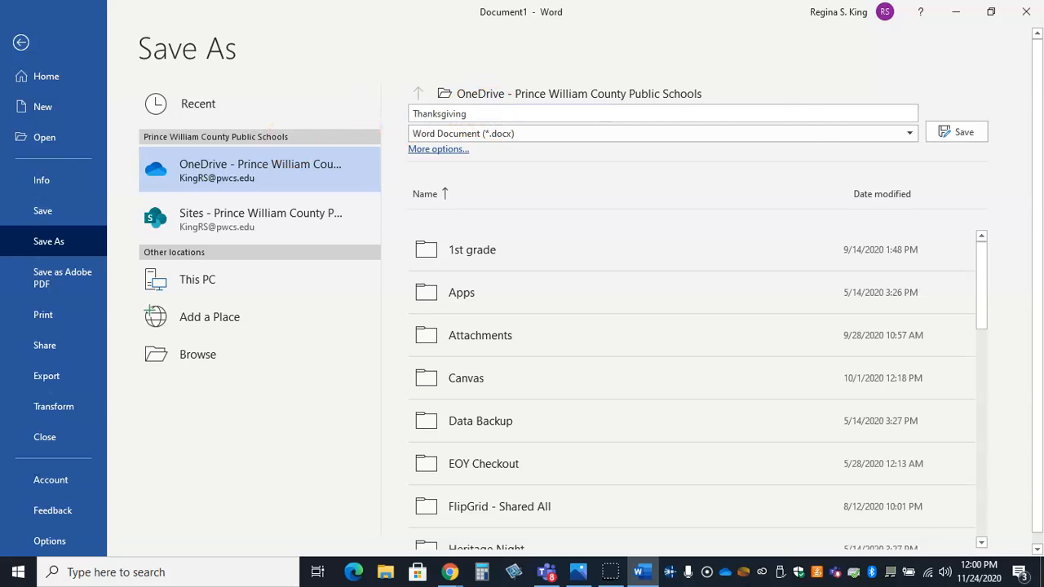
click(965, 132)
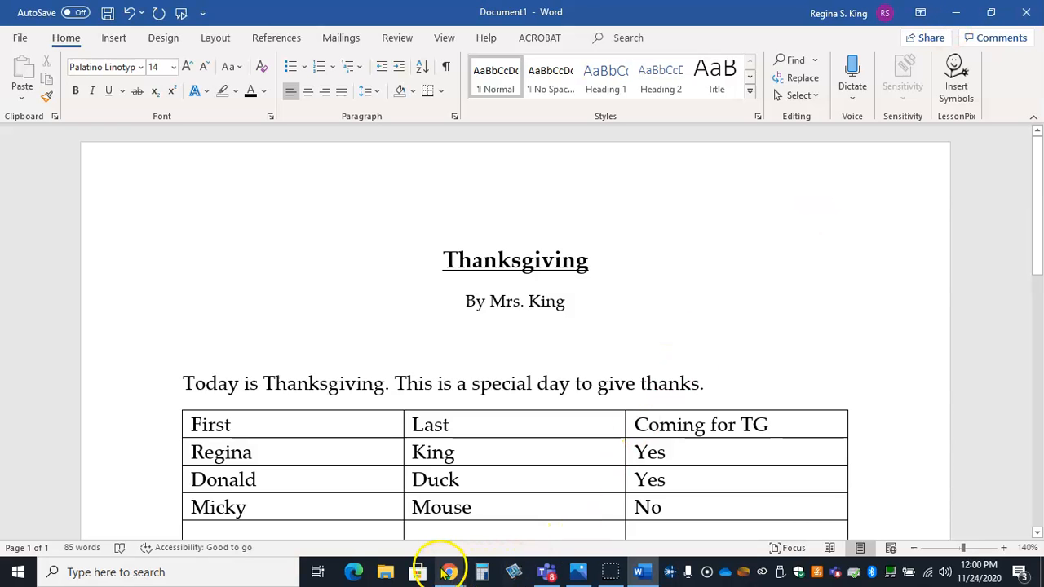
Step: Switch to the Office 365 home page in Chrome, open OneDrive and locate Thanksgiving.docx in My files
mouse_move(447, 571)
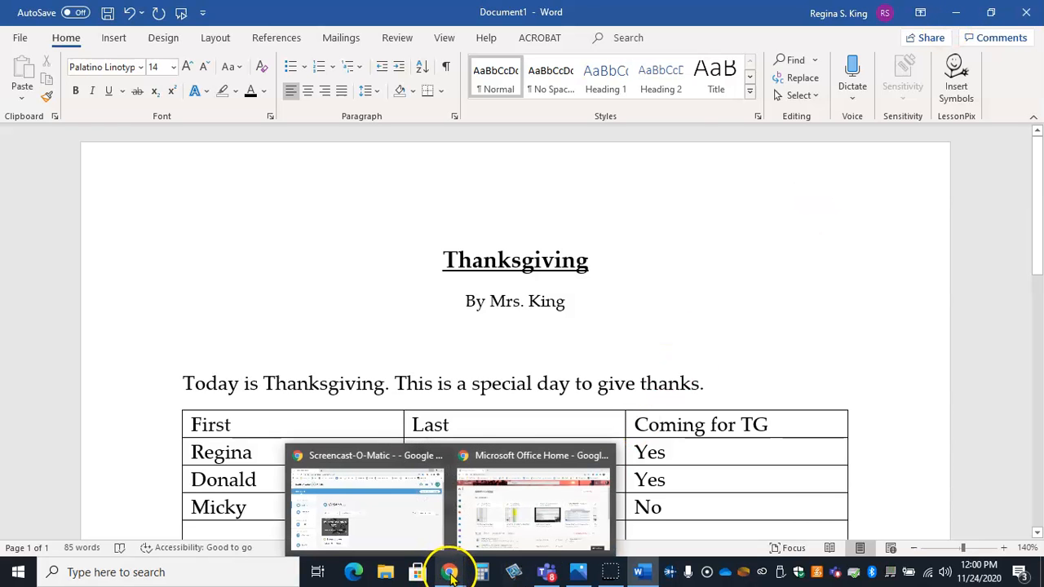
click(488, 535)
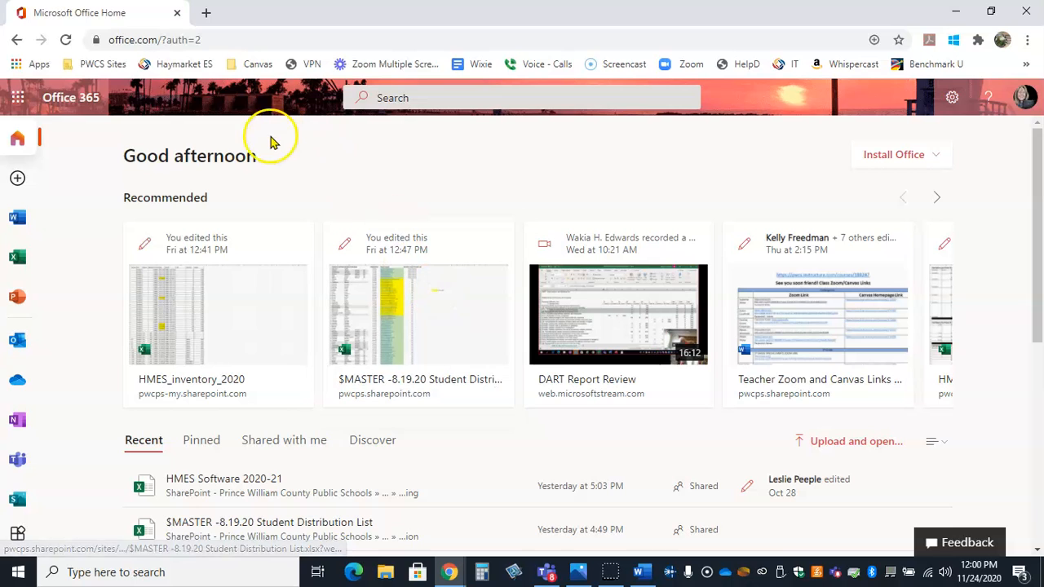
click(104, 64)
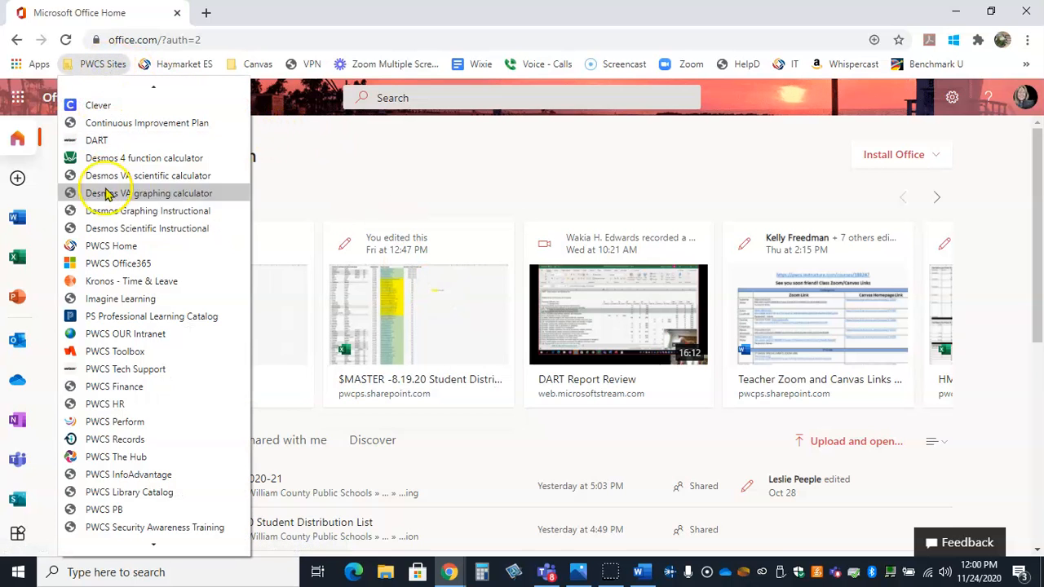
click(324, 193)
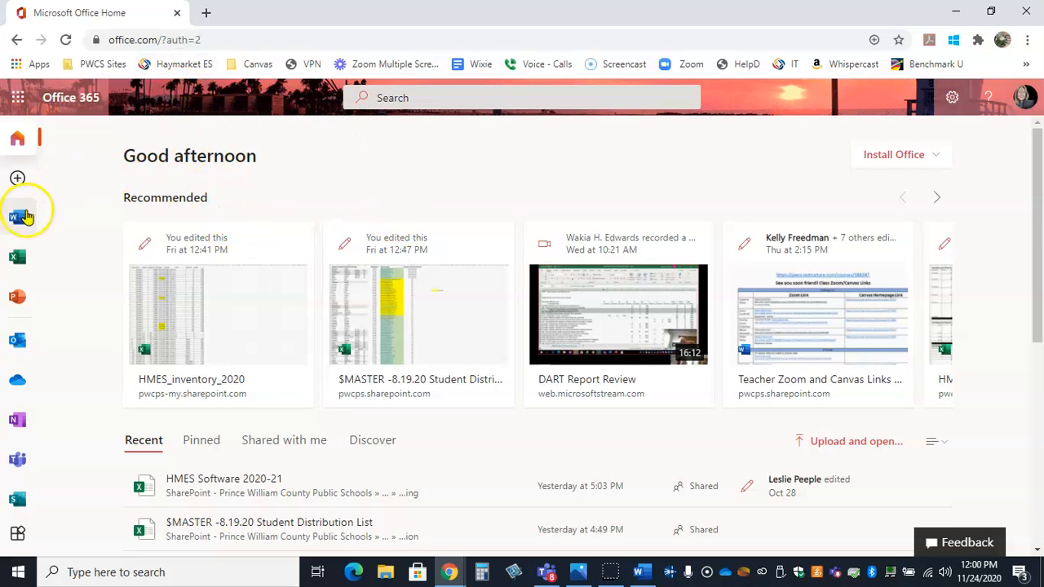
click(18, 385)
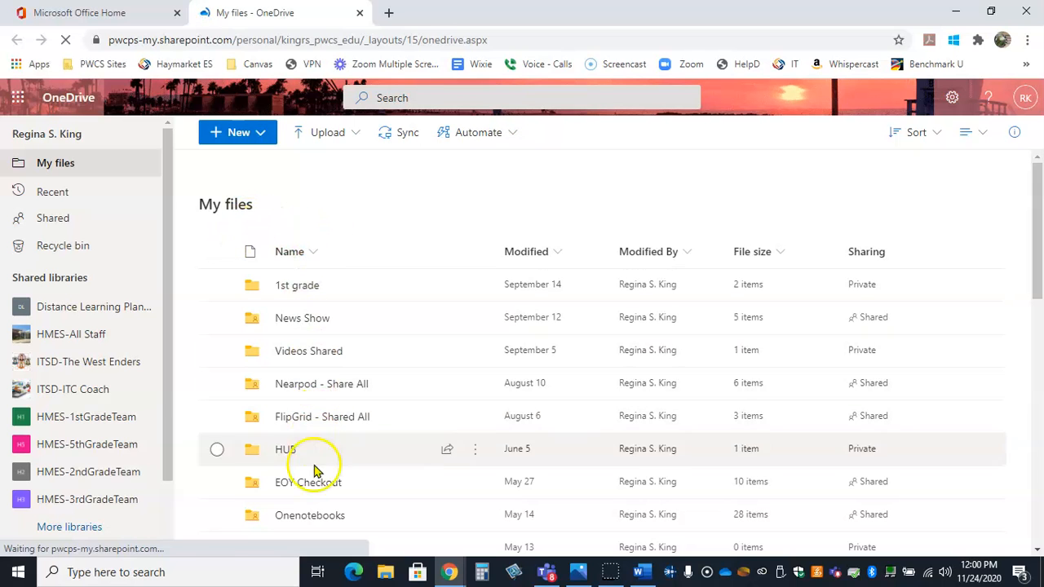
drag(1030, 180, 1039, 372)
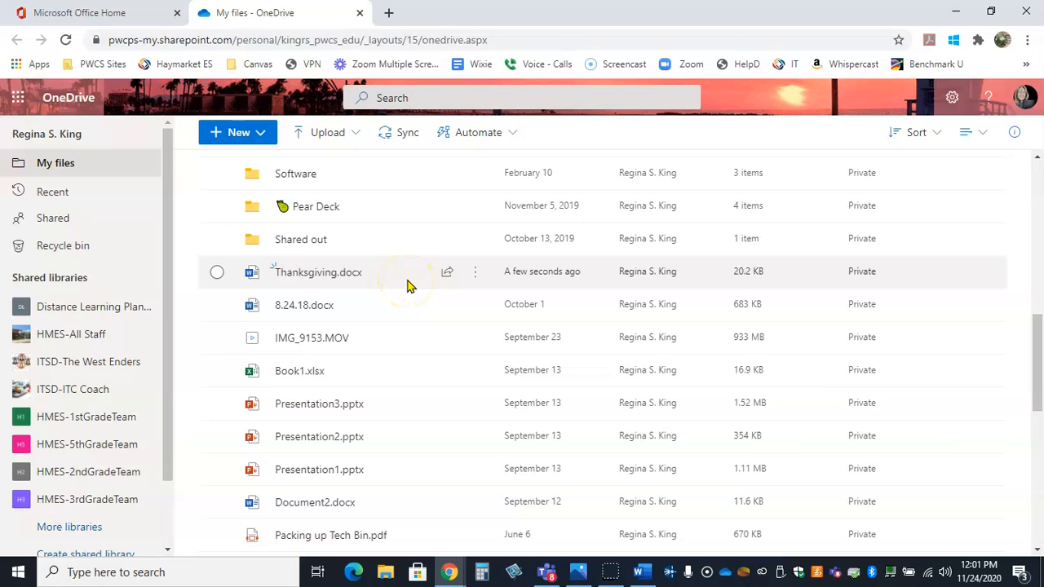
Step: Start sharing Thanksgiving.docx by link from My files and add the teacher's account as the recipient
mouse_move(408, 285)
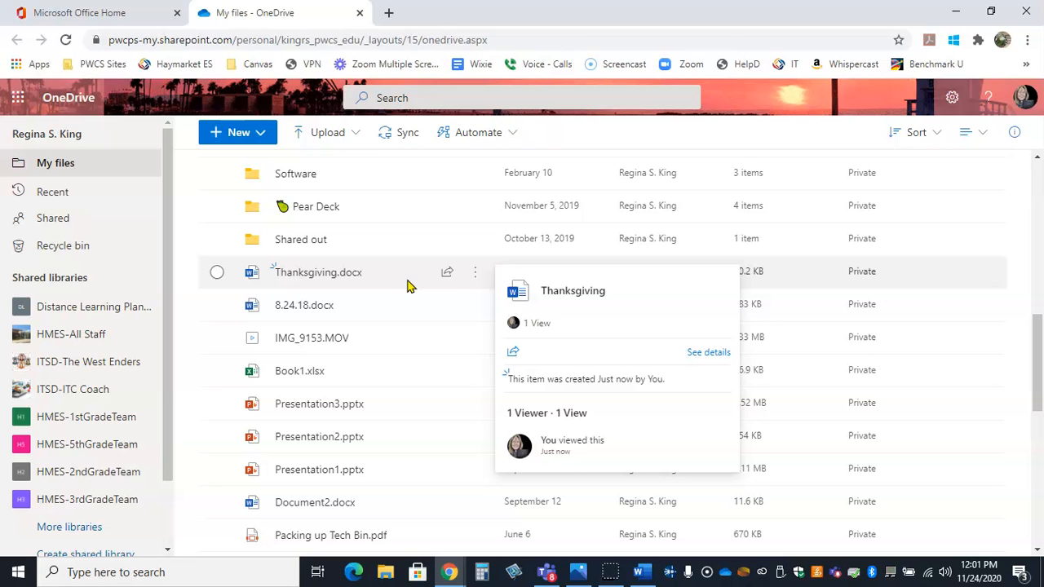
click(476, 278)
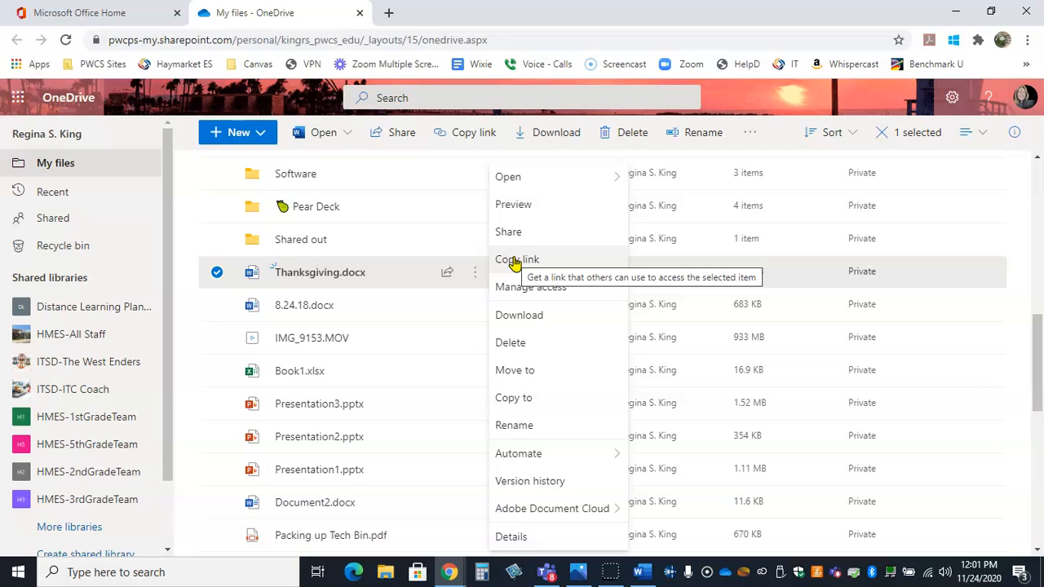
click(512, 232)
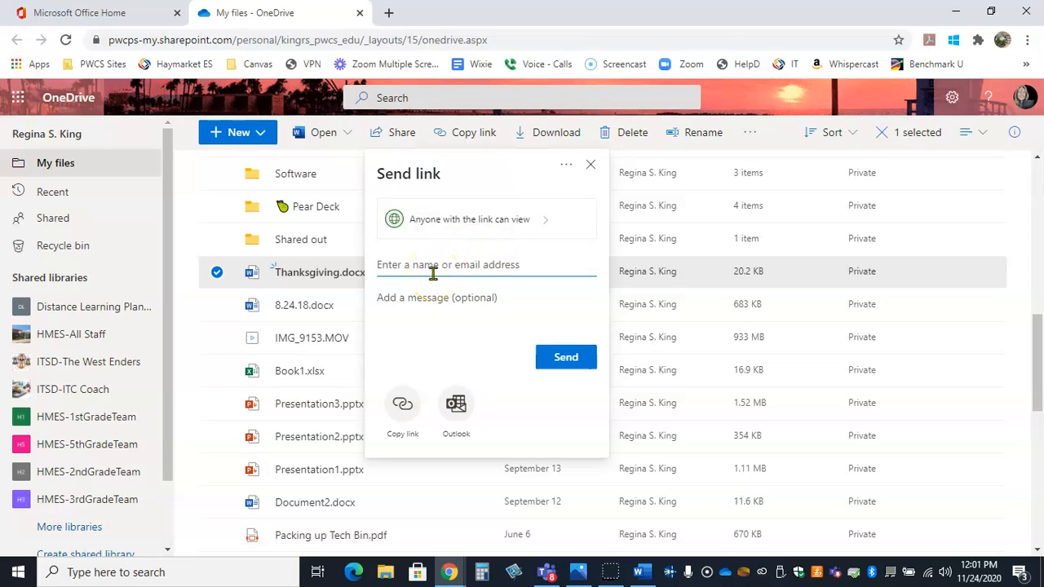
text(king)
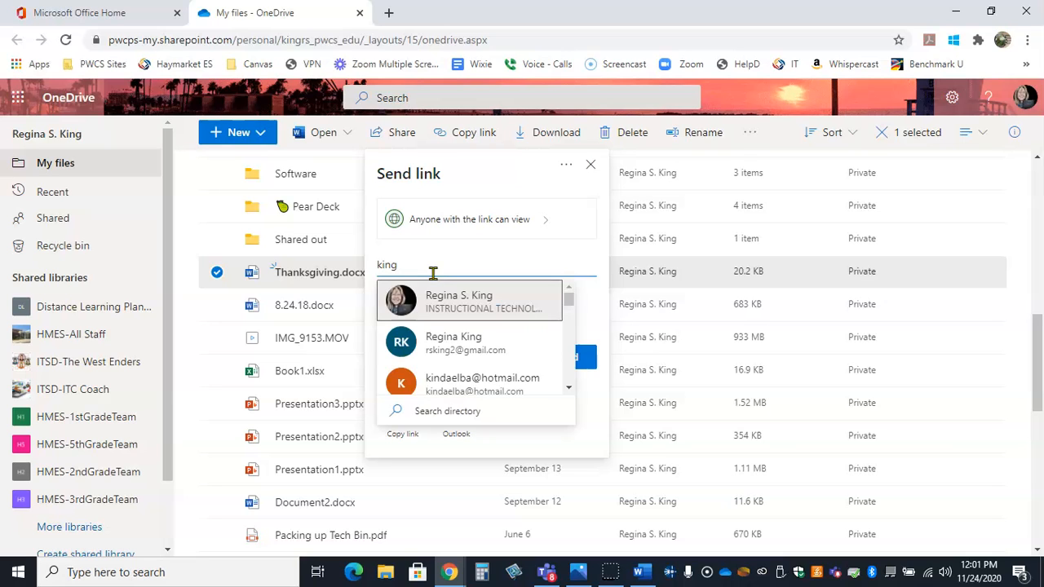
click(449, 303)
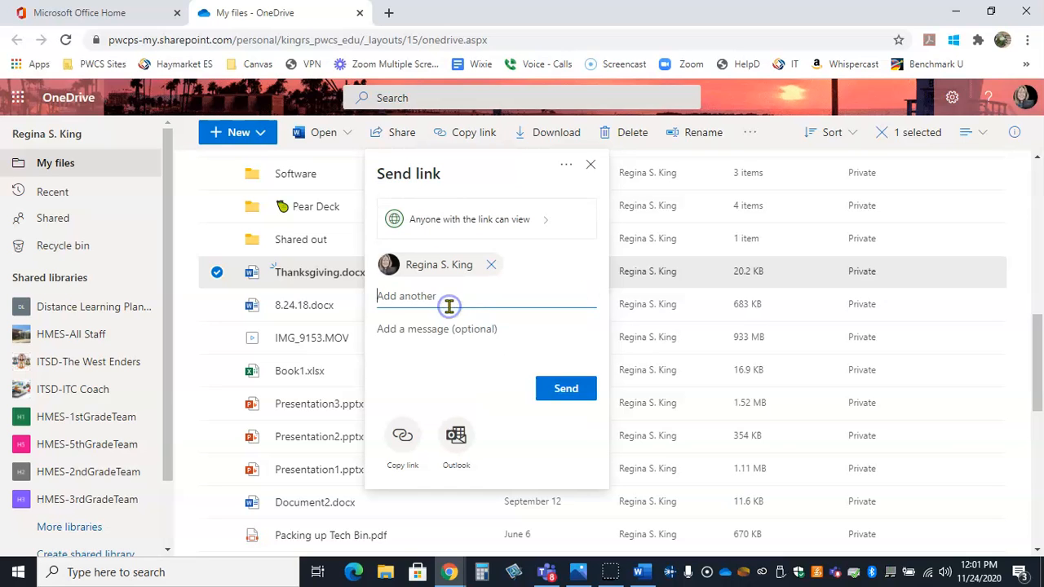
Step: Add the message "Here is my assignment." signed with the sender's first name, and send the link
click(390, 334)
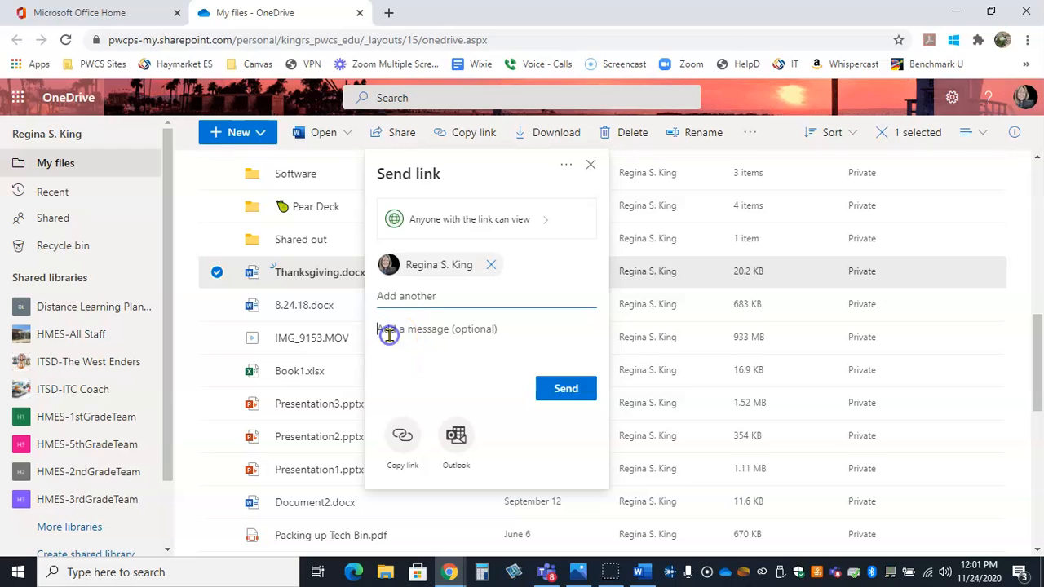
text(I)
text(ere is my assignment.)
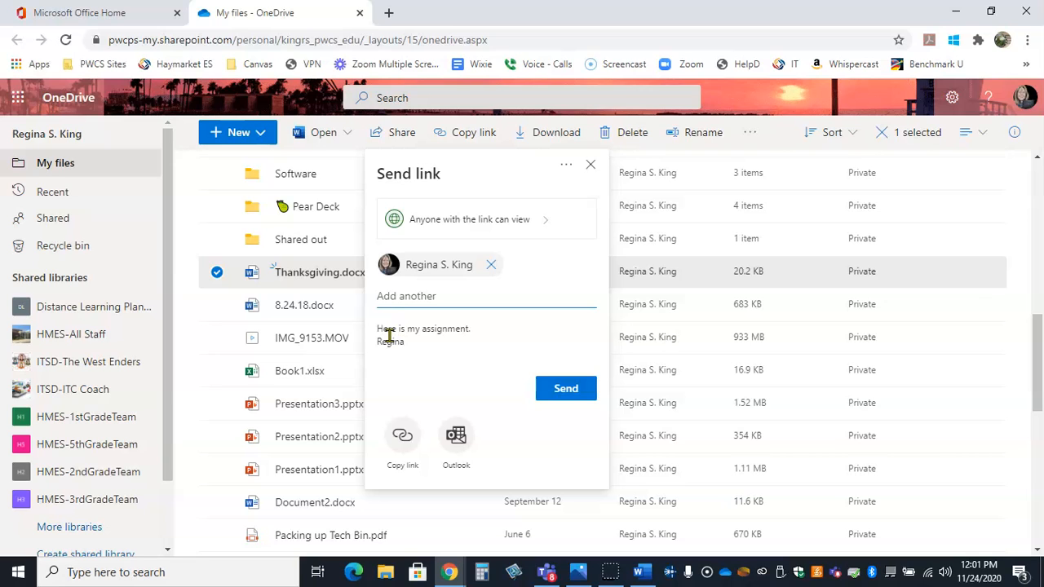
click(558, 392)
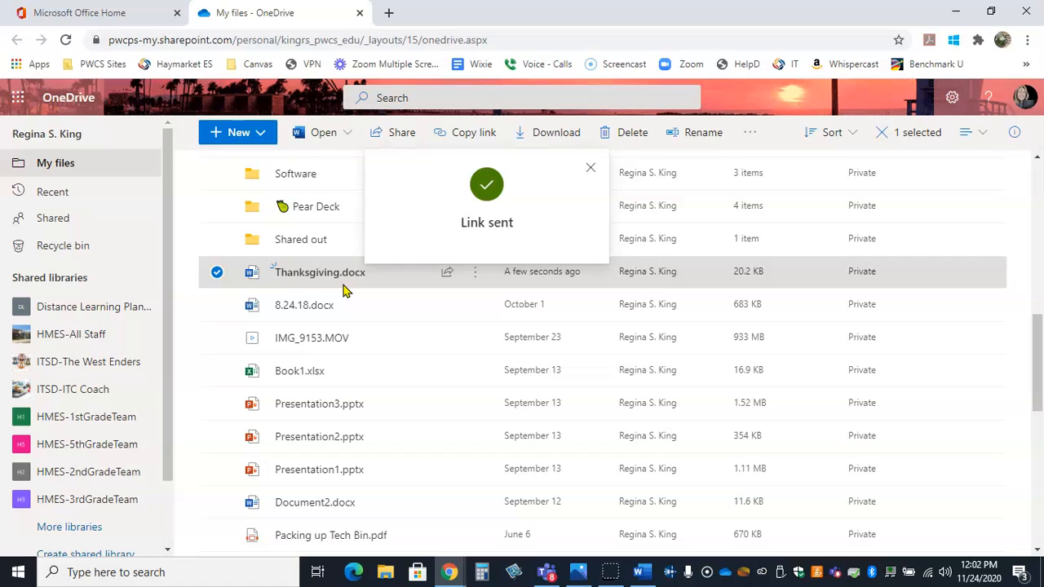
click(87, 15)
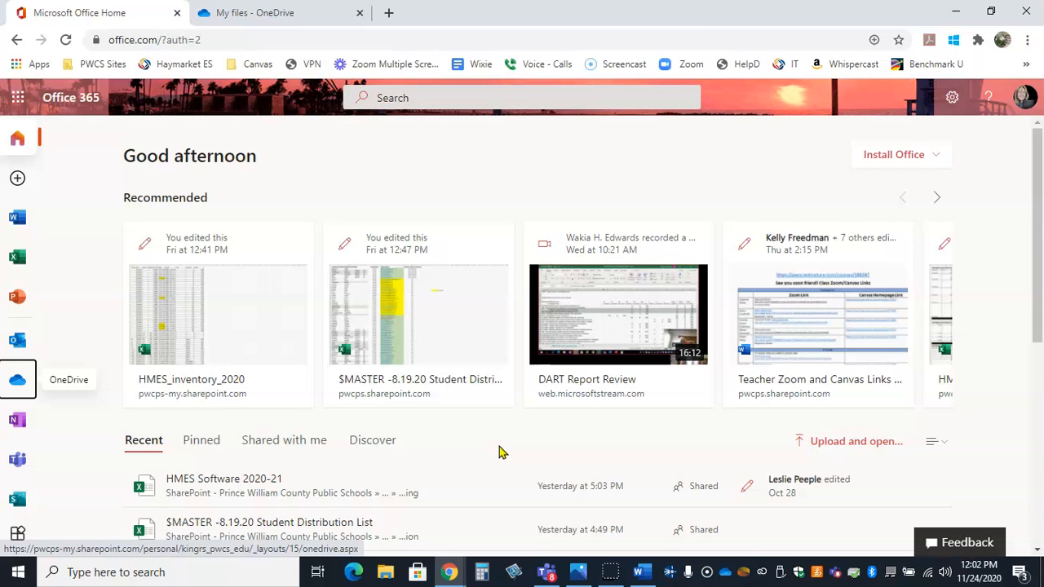
mouse_move(642, 575)
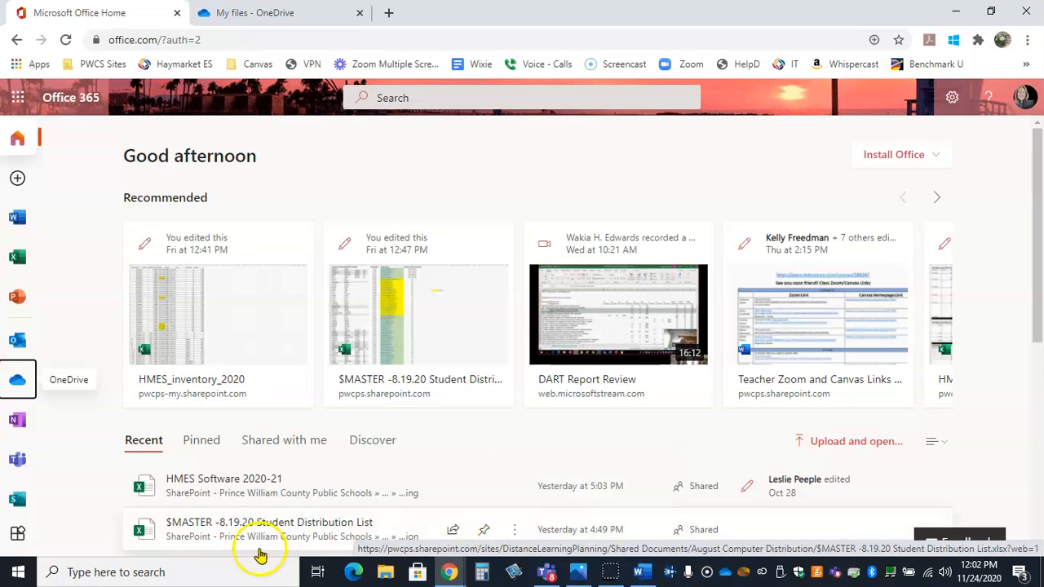
click(706, 573)
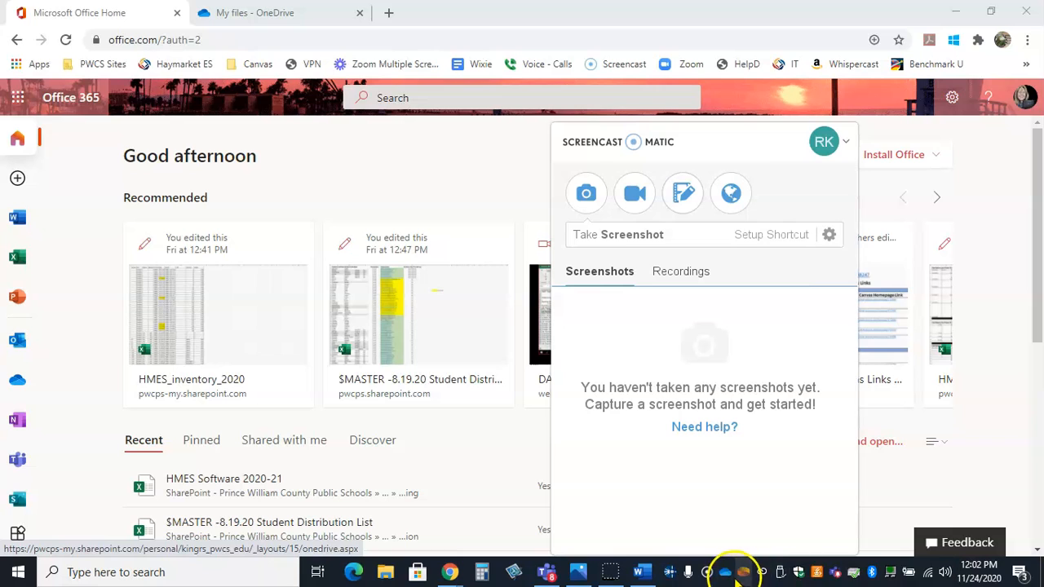
click(708, 573)
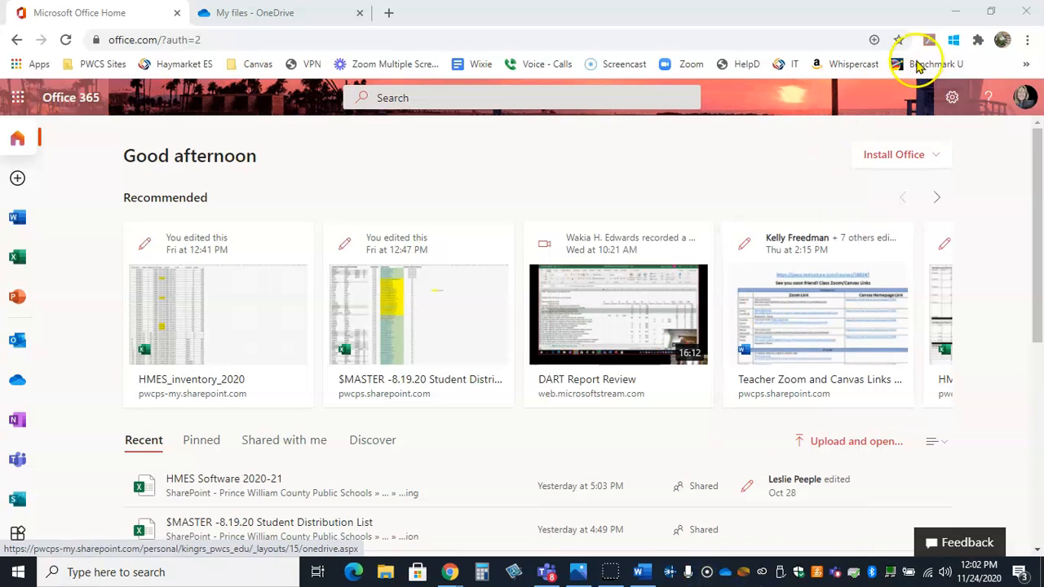
click(688, 572)
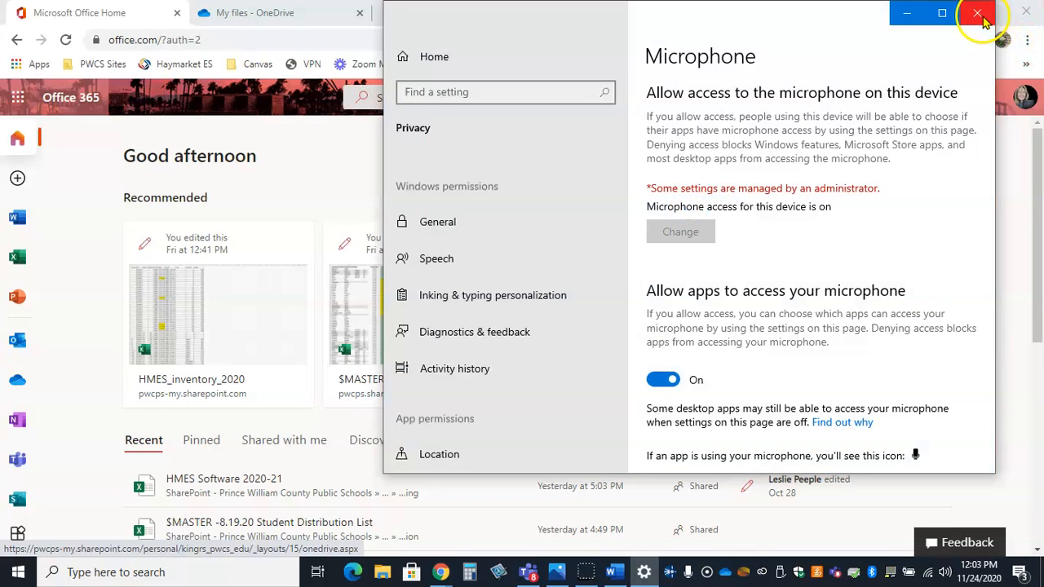
click(978, 13)
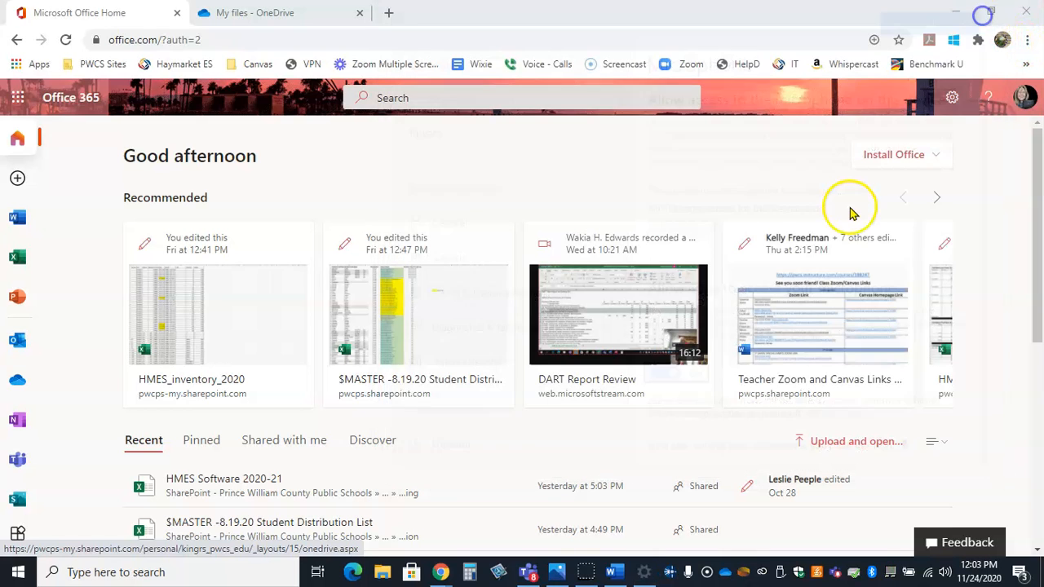
click(706, 572)
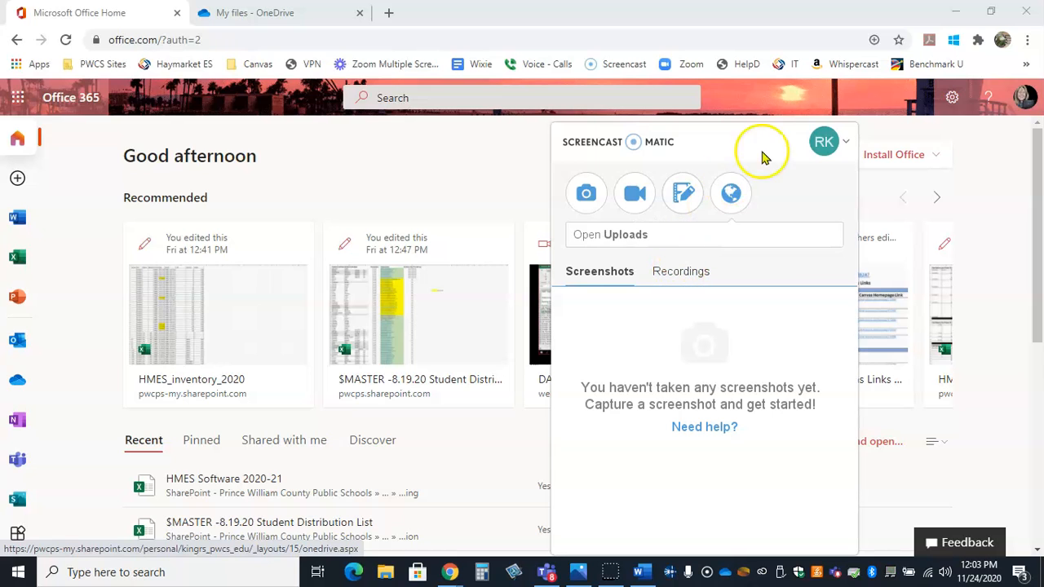
click(635, 197)
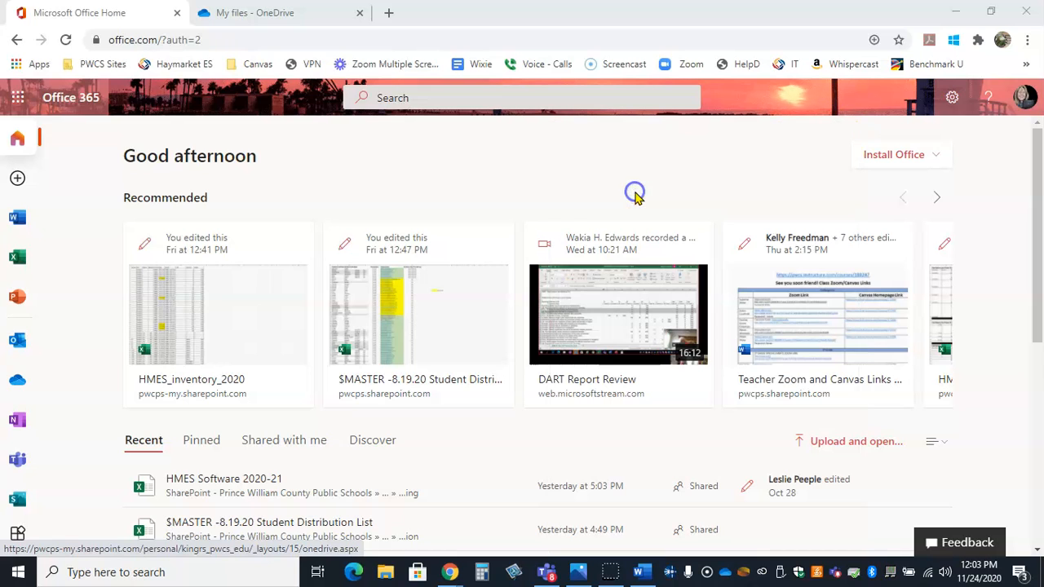